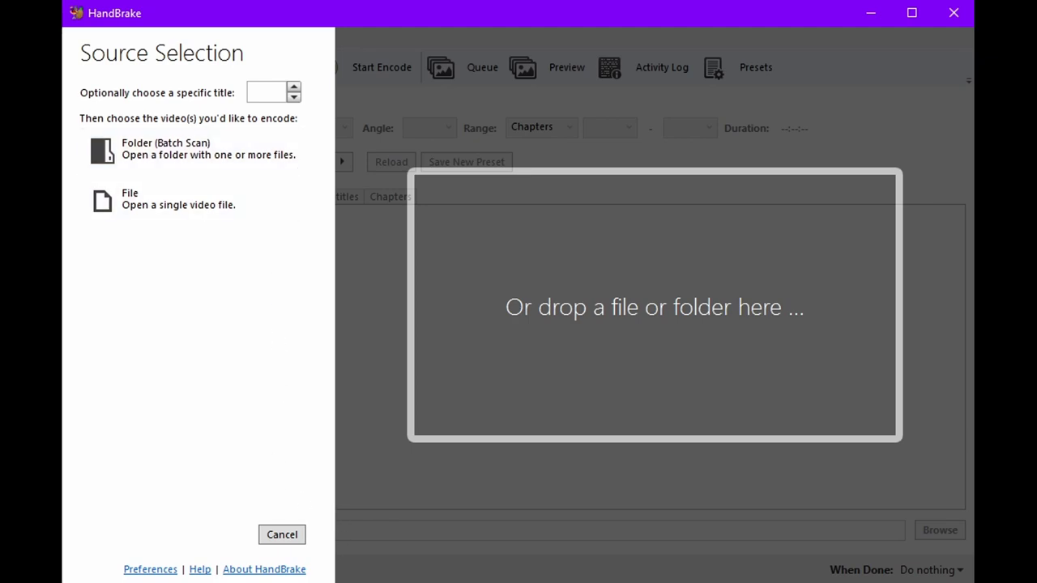
- In Preferences, always use the MP4 extension and save output to the 'copmressd wiht handbreak' folder
left_click(282, 534)
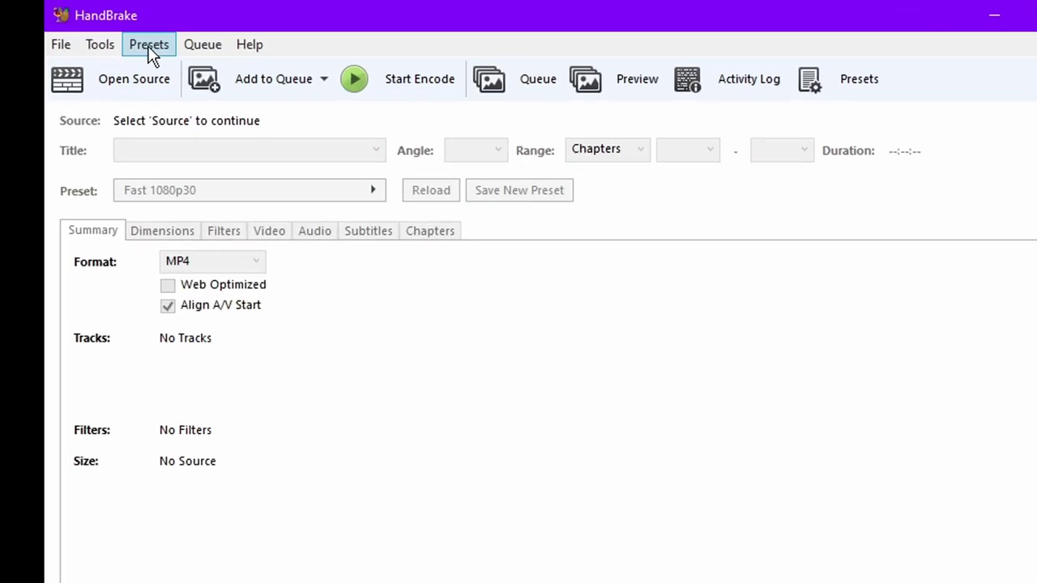
left_click(100, 45)
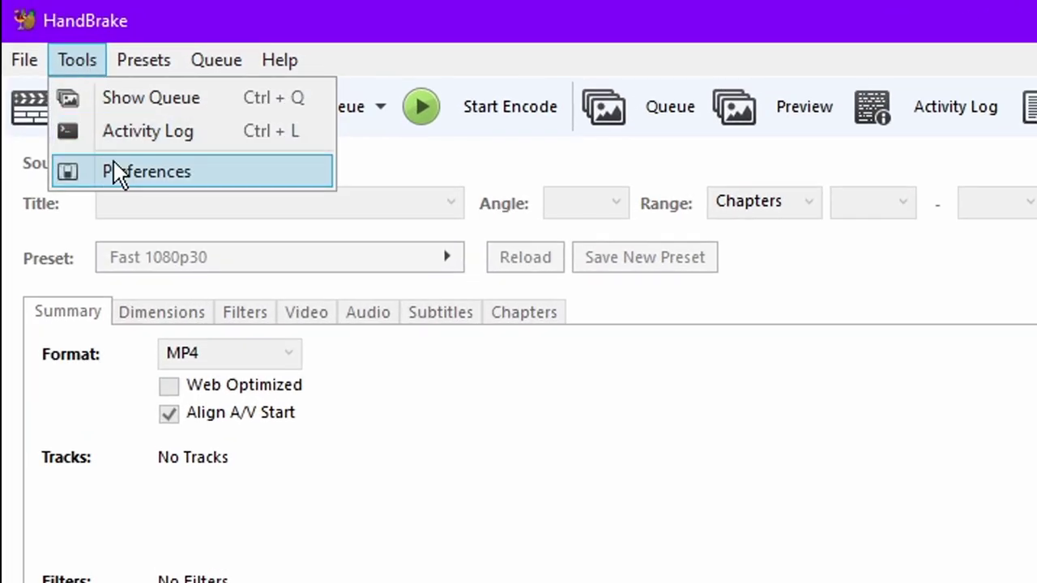
left_click(120, 134)
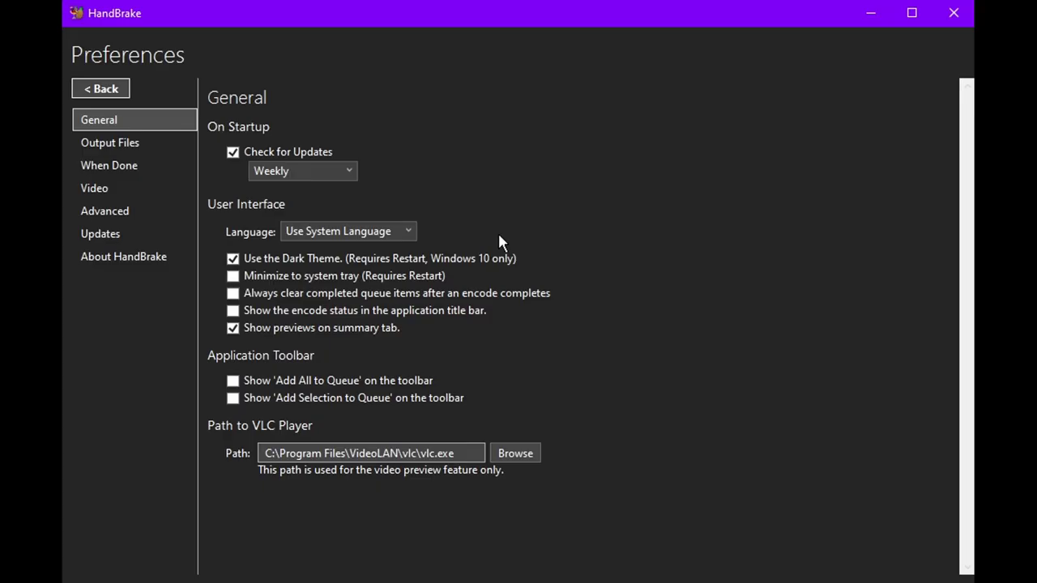
left_click(122, 145)
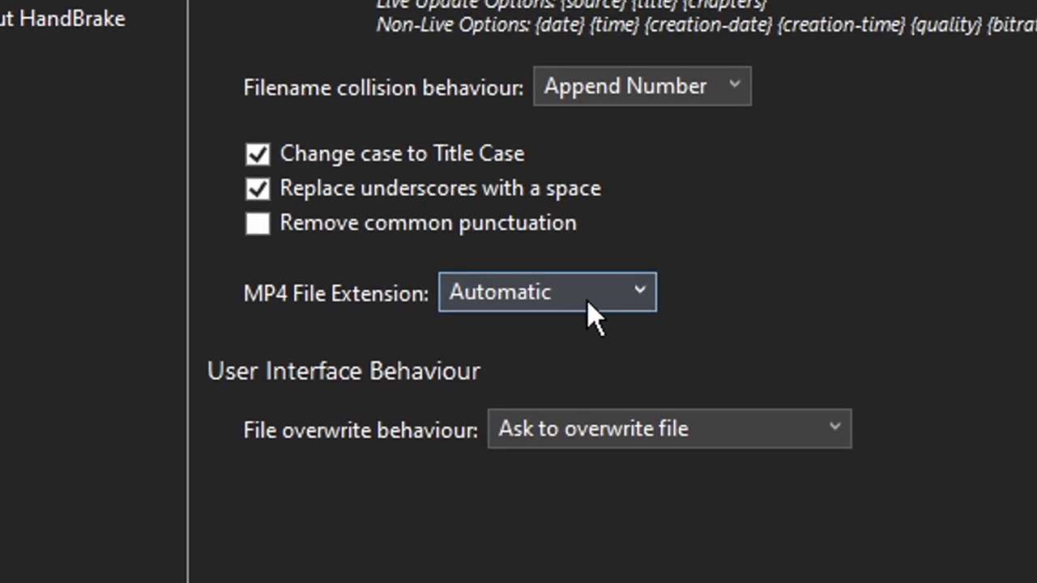
left_click(593, 314)
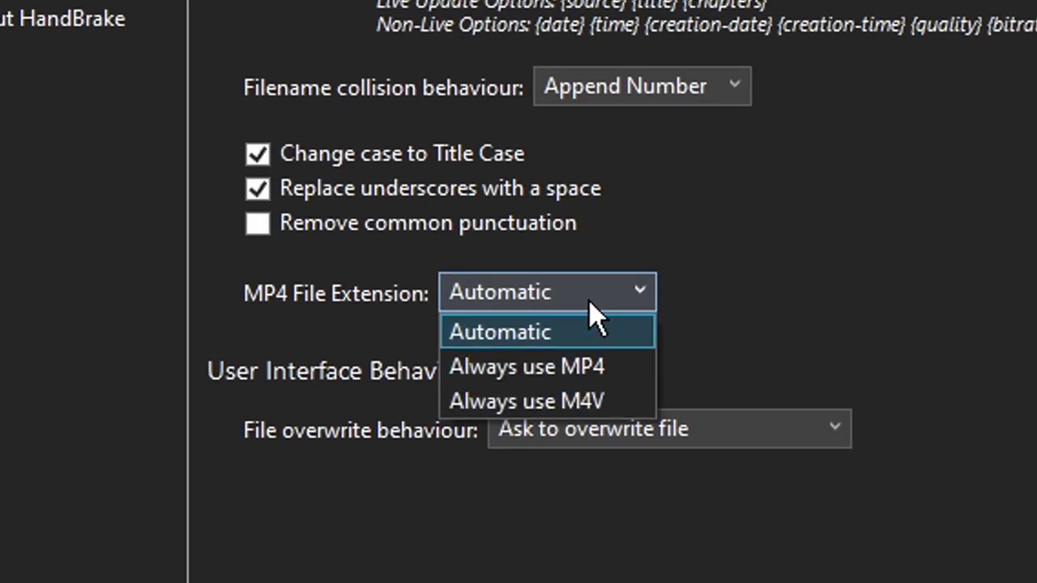
left_click(583, 371)
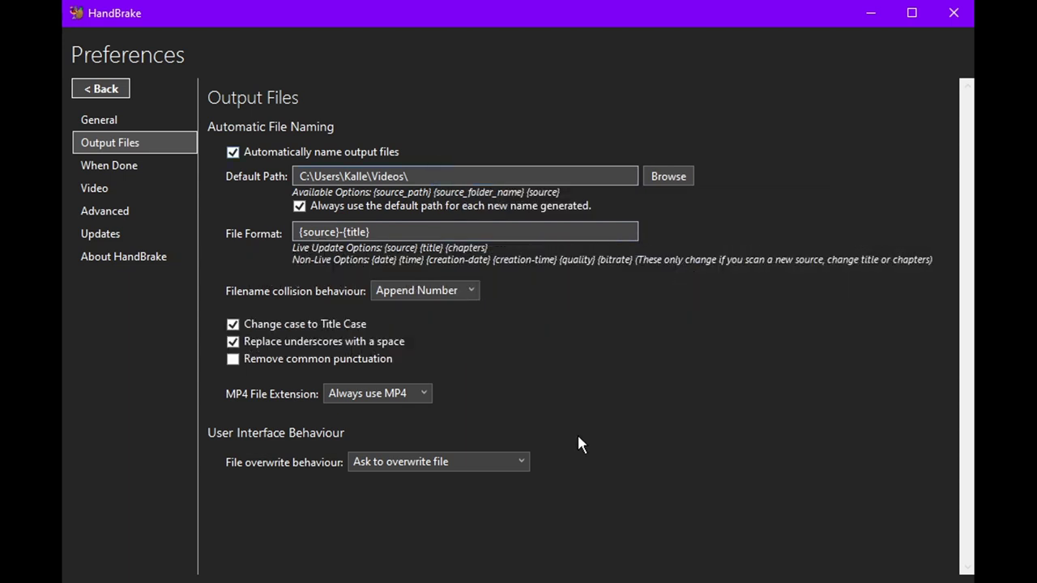
left_click(421, 175)
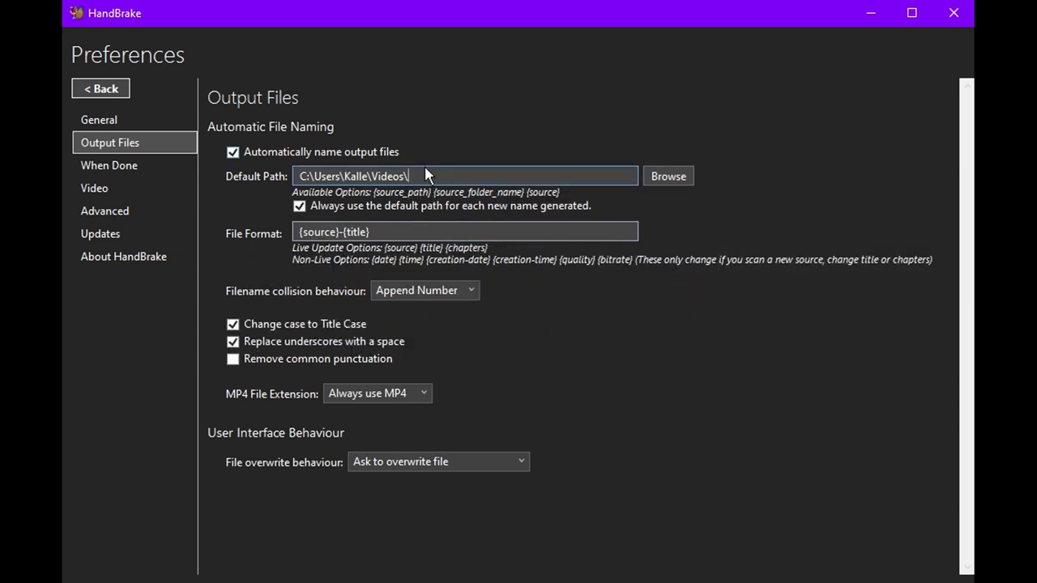
type("copmressd wiht handbreak")
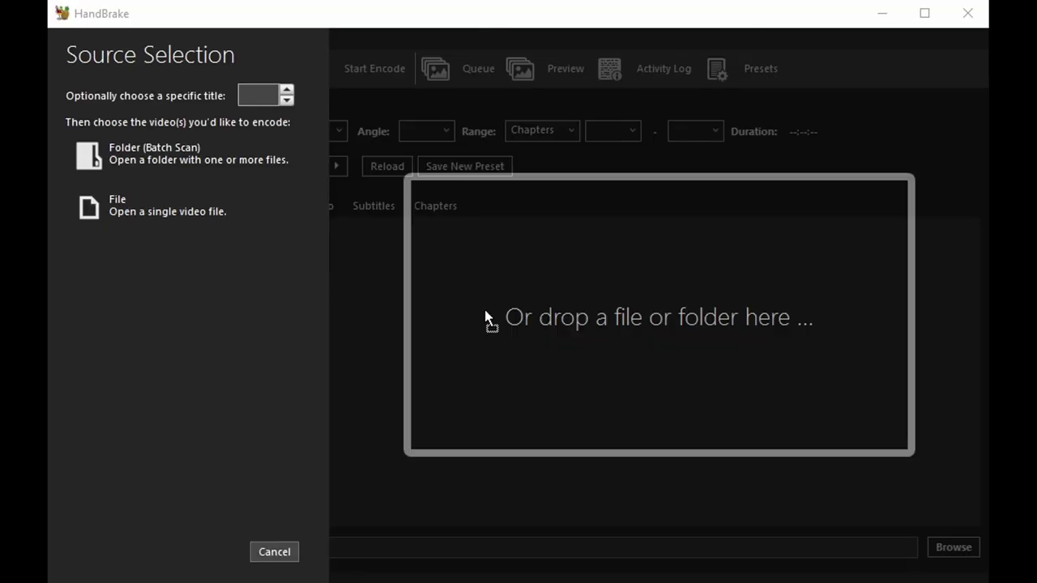
- Drop the Heavy is Dead video onto the source zone to load it
left_click_drag(485, 309, 484, 309)
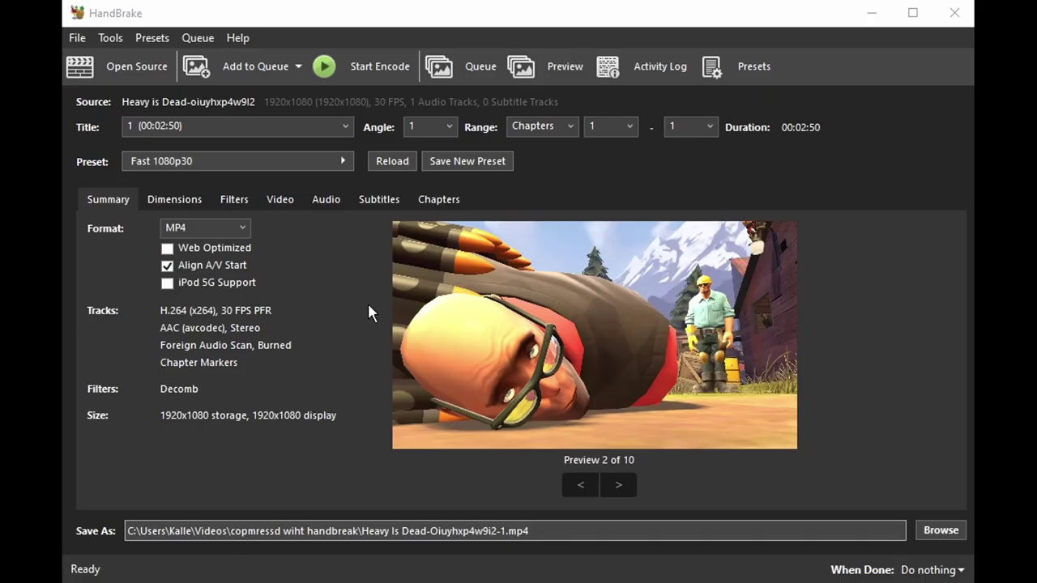
- Turn on Web Optimized and resize the output to 1280x720
left_click(167, 250)
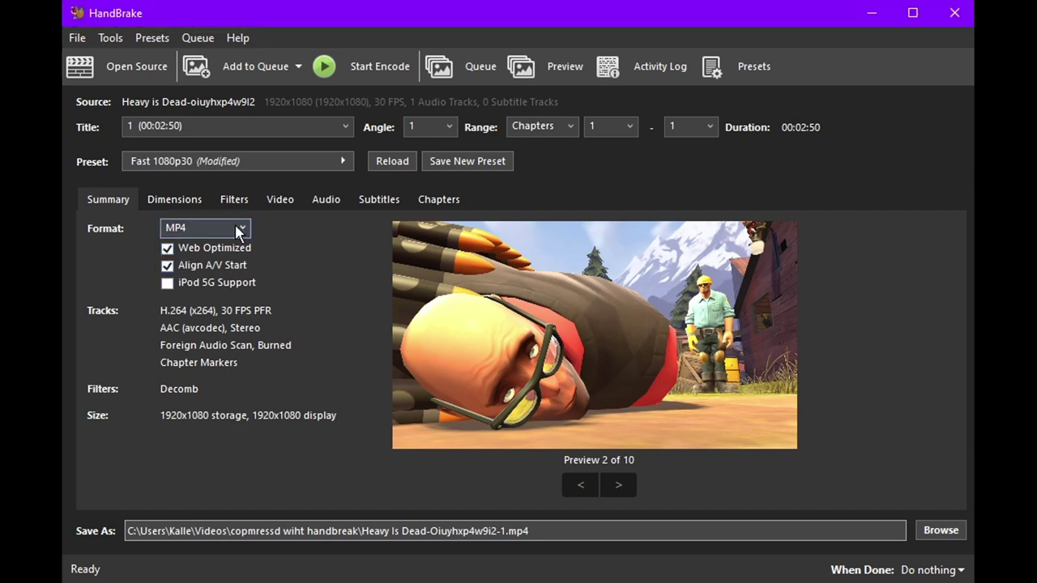
left_click(171, 201)
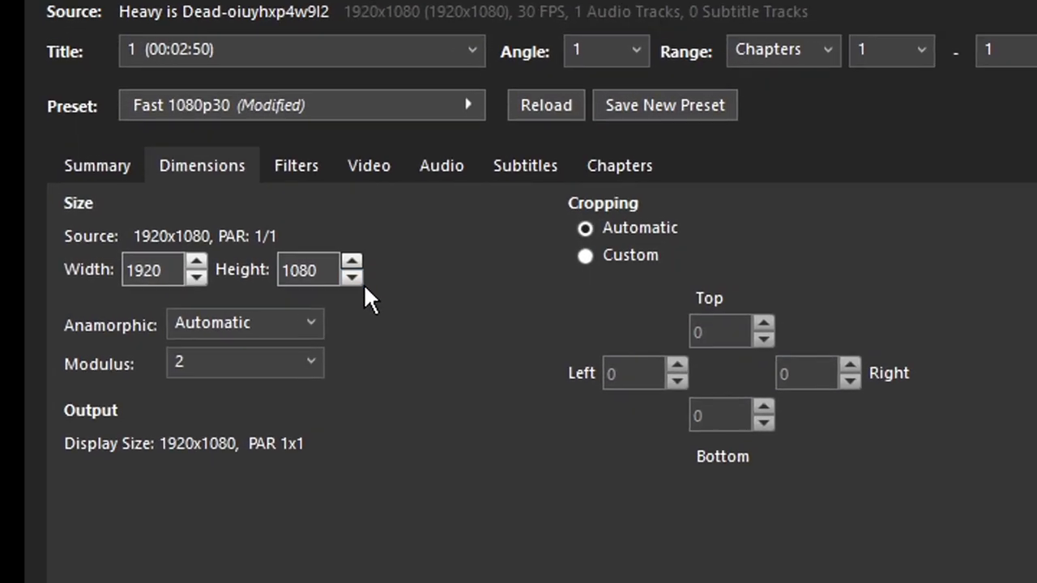
left_click(269, 270)
left_click(269, 269)
left_click(394, 262)
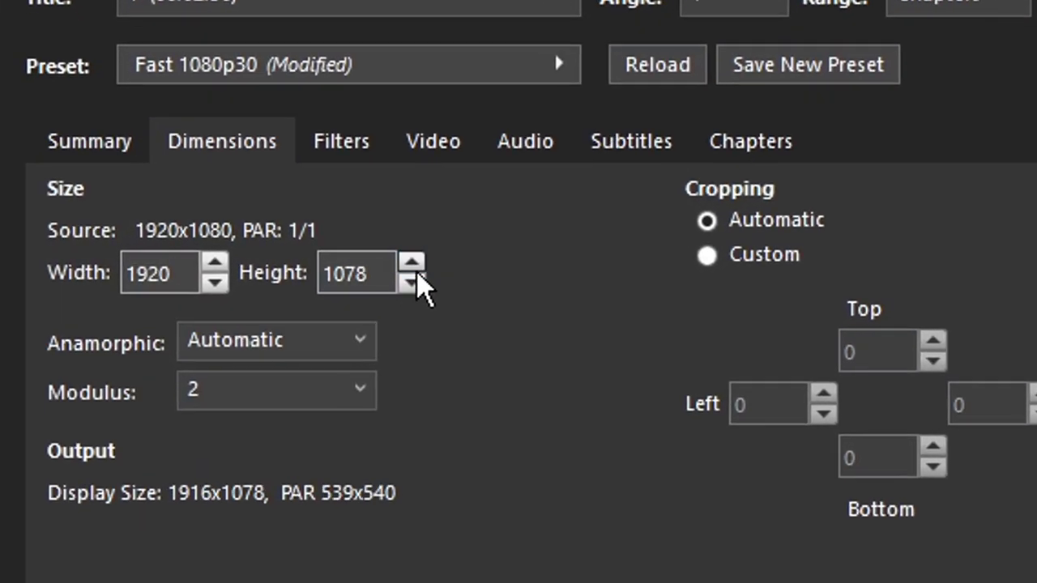
left_click(395, 262)
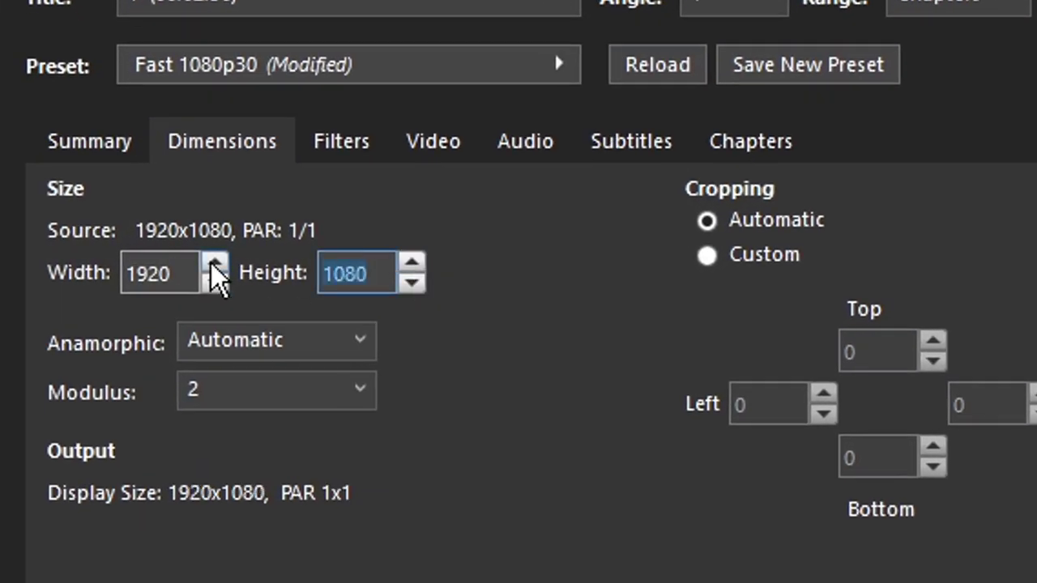
type("720")
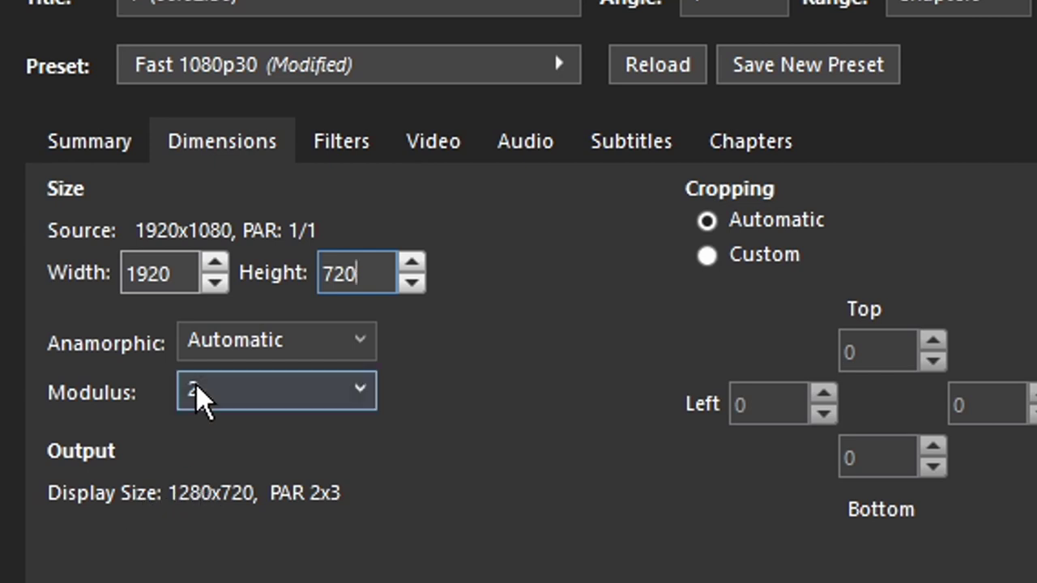
key("shift+Tab")
type("1280")
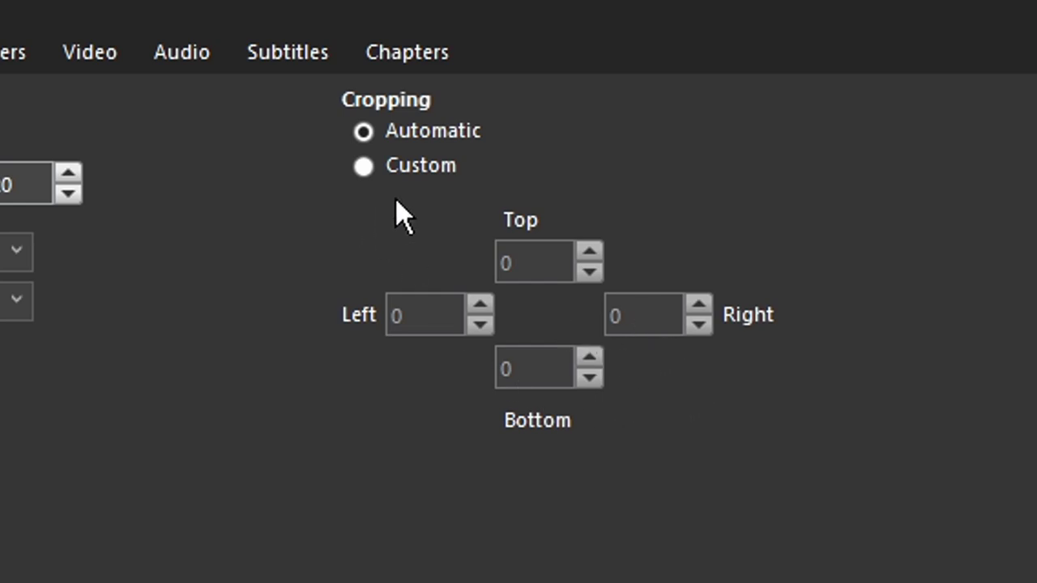
- Try a custom 50-pixel right crop, then return to automatic cropping
left_click(397, 170)
left_click(648, 315)
type("50")
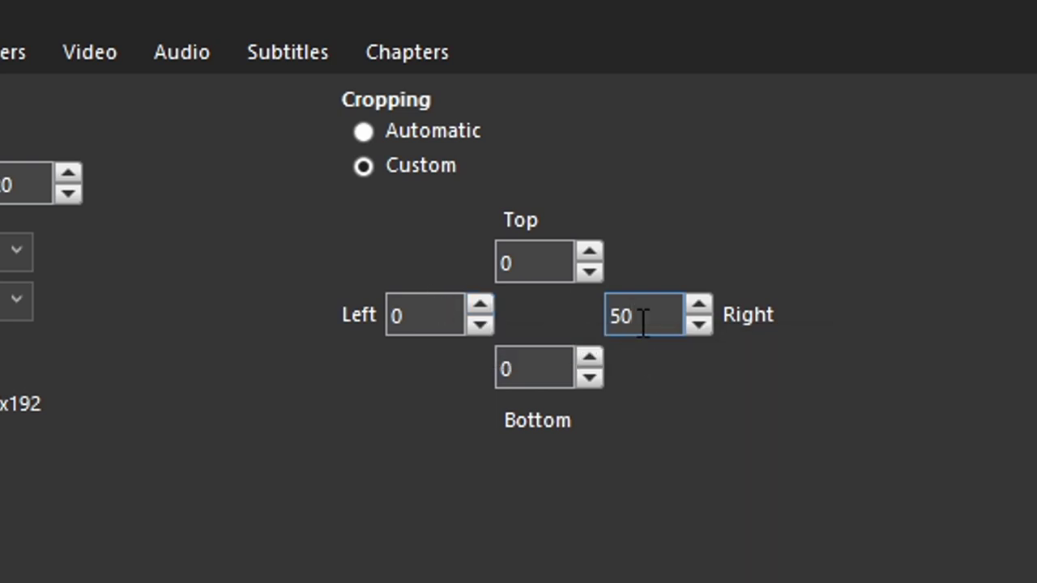
left_click(365, 131)
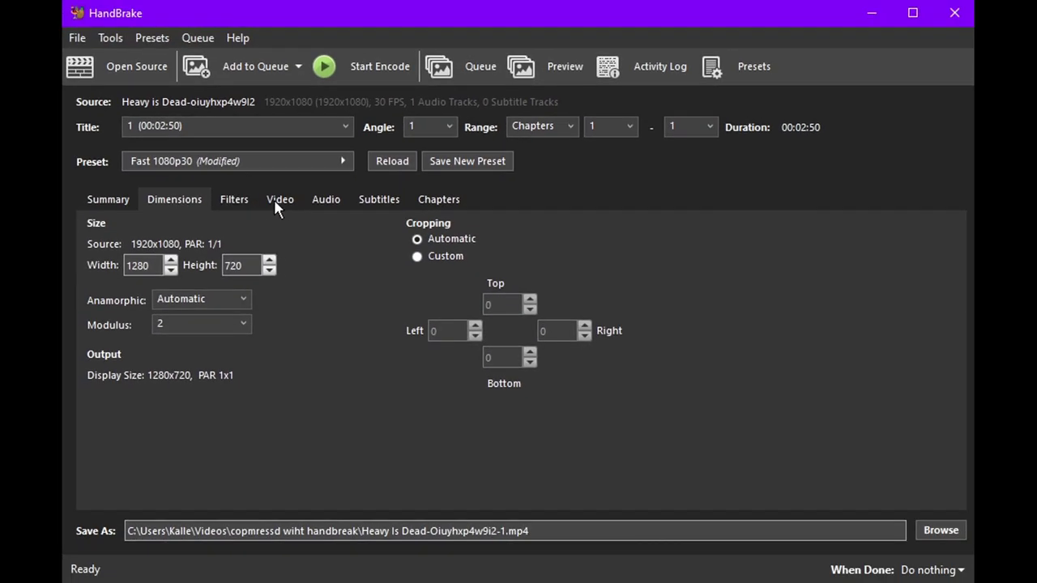
- Keep the video codec at H.264 (x264) after briefly trying H.265 (x265)
left_click(89, 52)
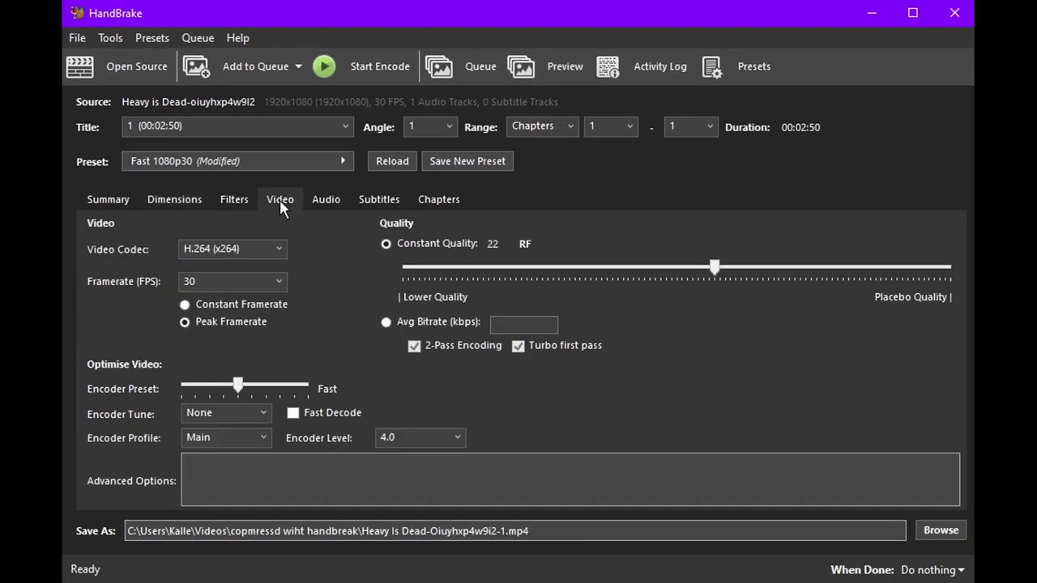
left_click(255, 245)
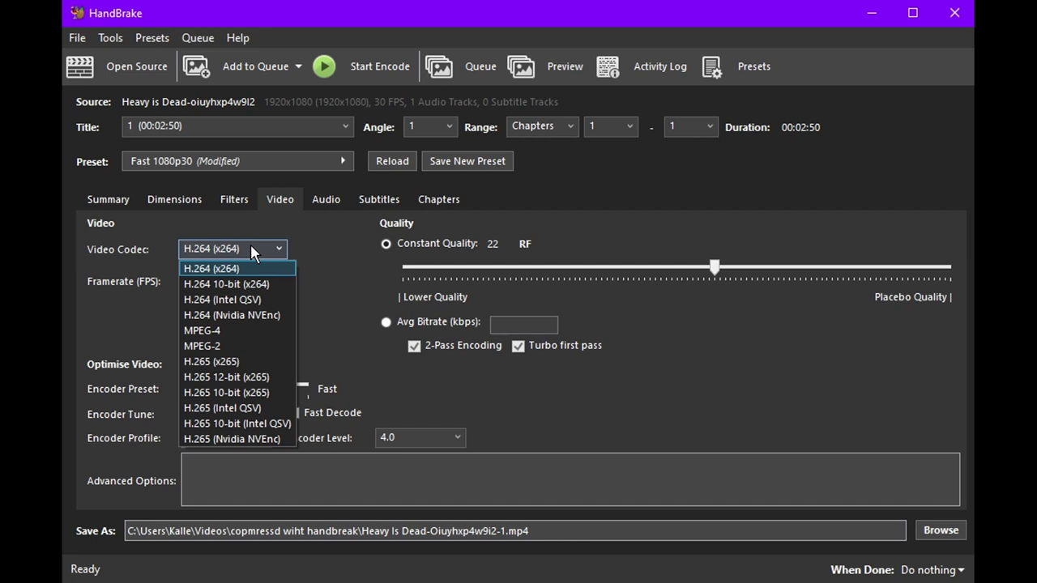
left_click(250, 244)
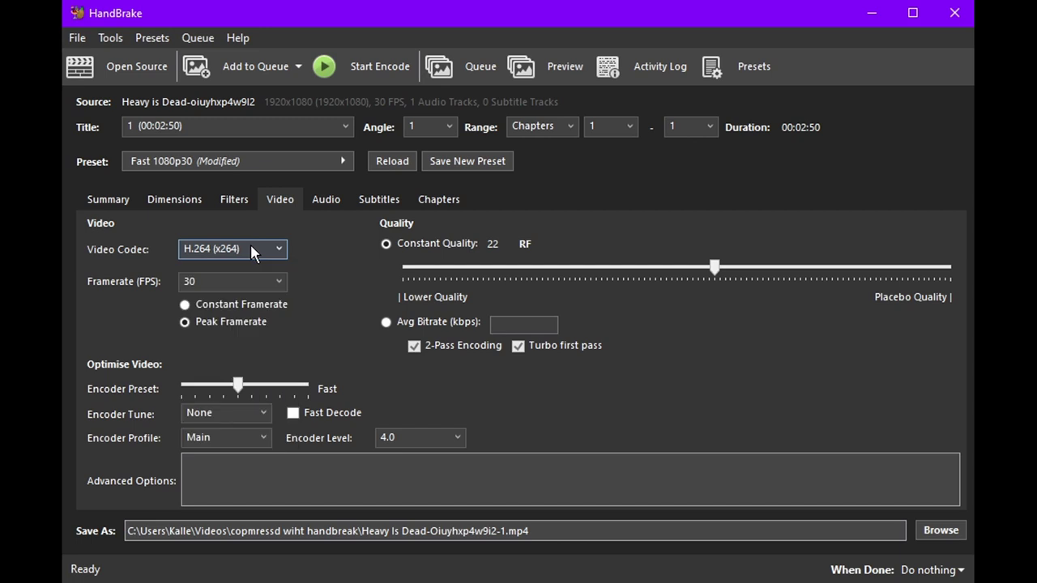
left_click(250, 243)
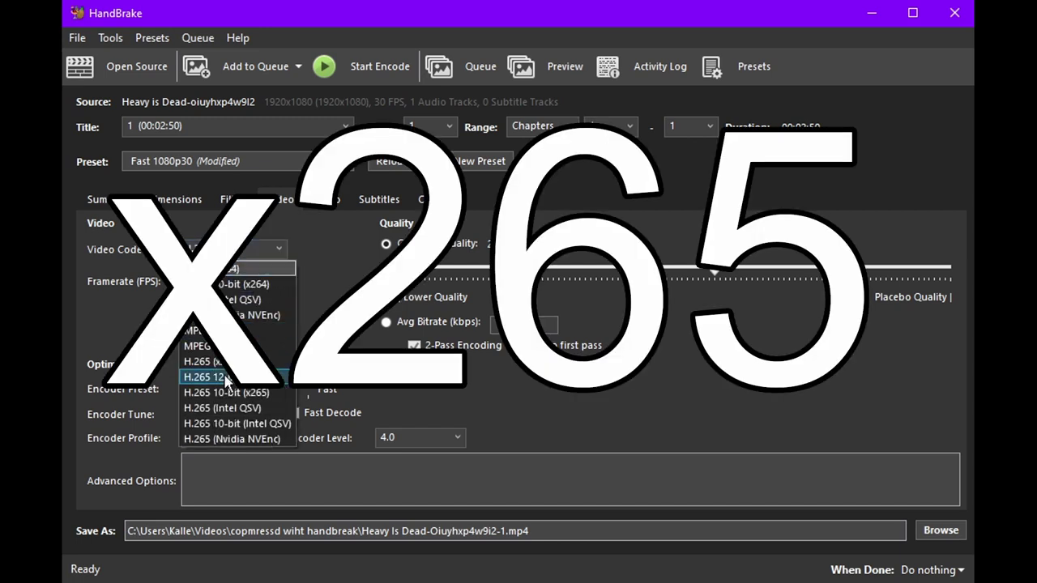
left_click(221, 361)
left_click(230, 248)
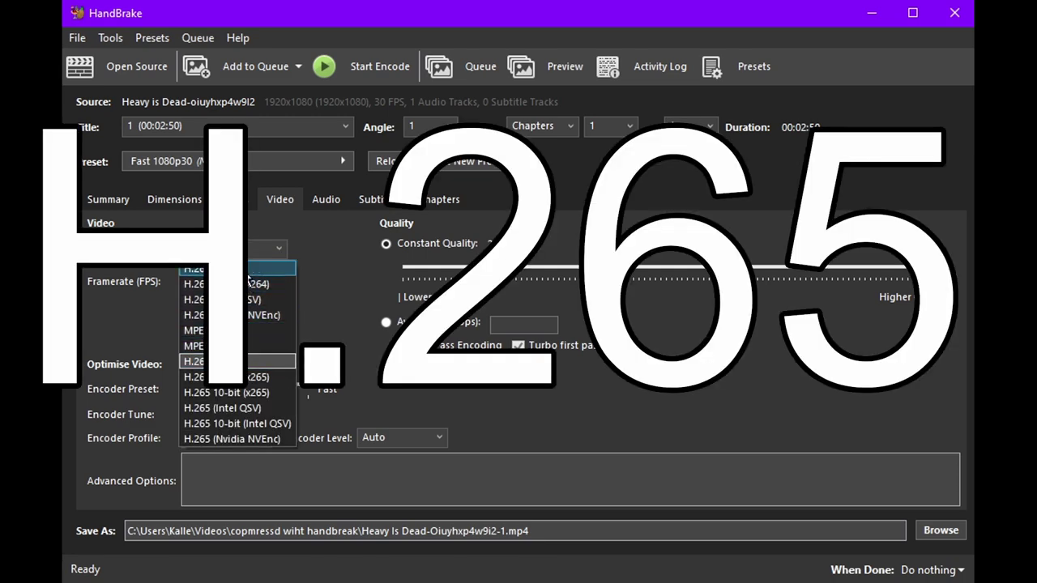
left_click(248, 272)
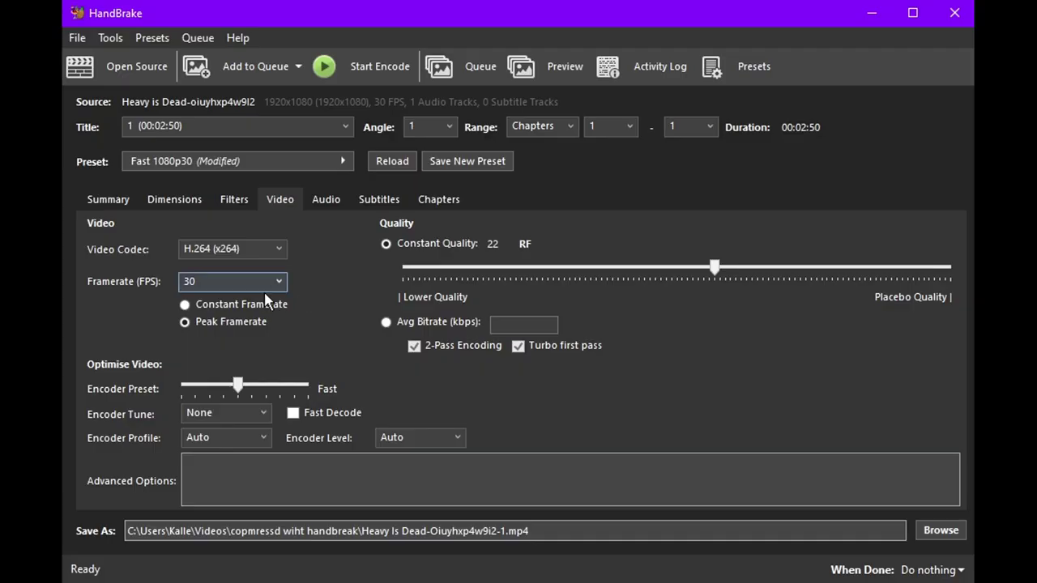
- Set the framerate to Same as source
left_click(207, 282)
left_click(216, 301)
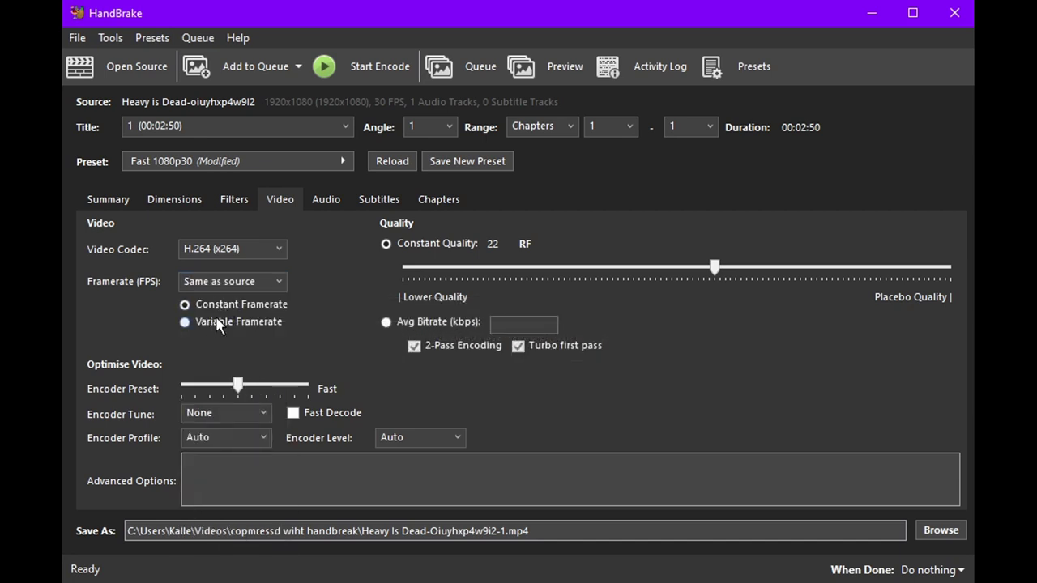
left_click(253, 284)
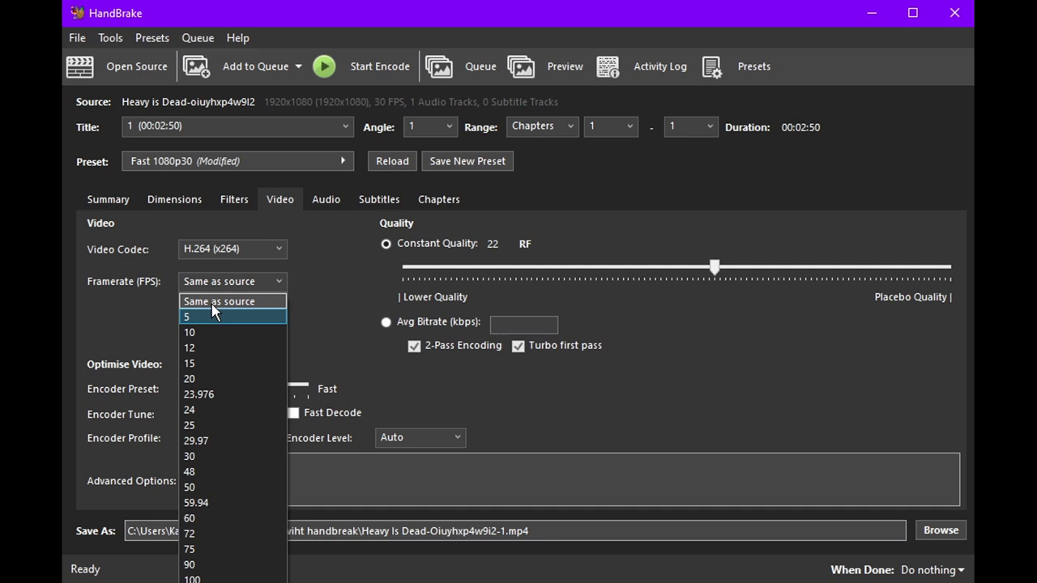
left_click(219, 301)
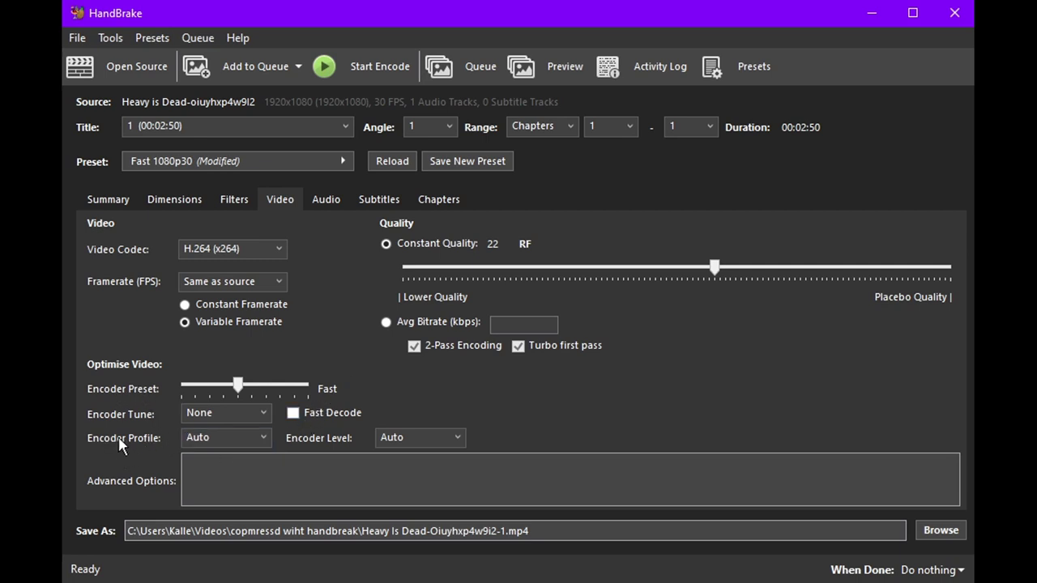
- Set the encoder profile to High and constant quality to RF 28.5
left_click(265, 437)
left_click(245, 468)
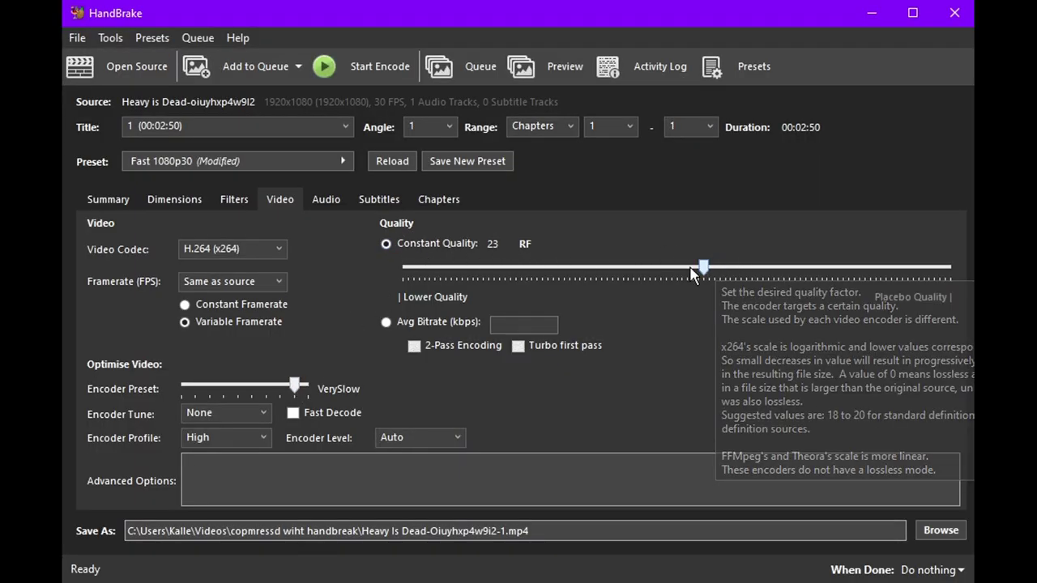
left_click_drag(715, 267, 588, 302)
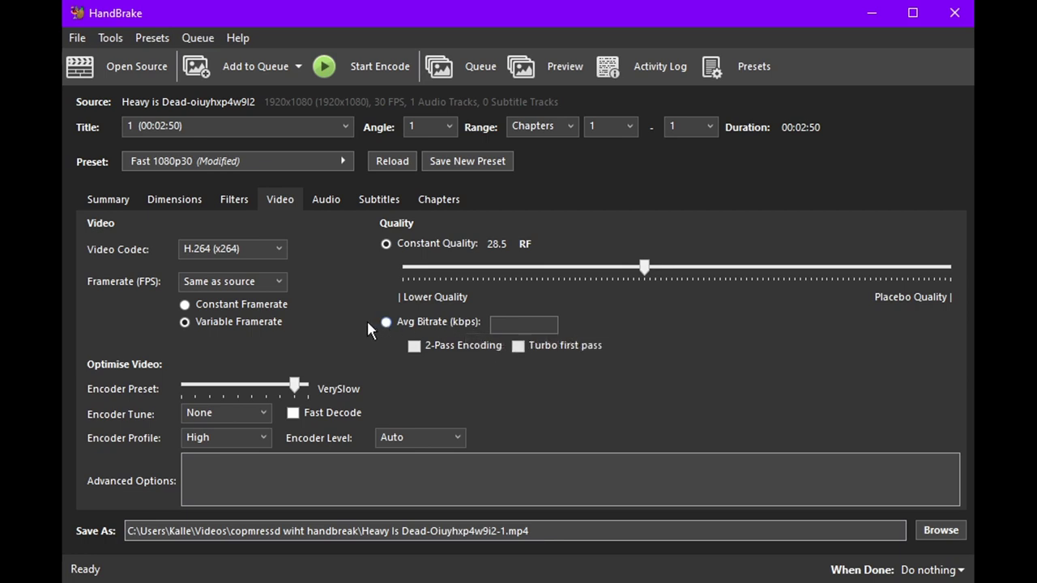
- Switch to average bitrate with 2-pass encoding and turbo first pass
left_click(441, 325)
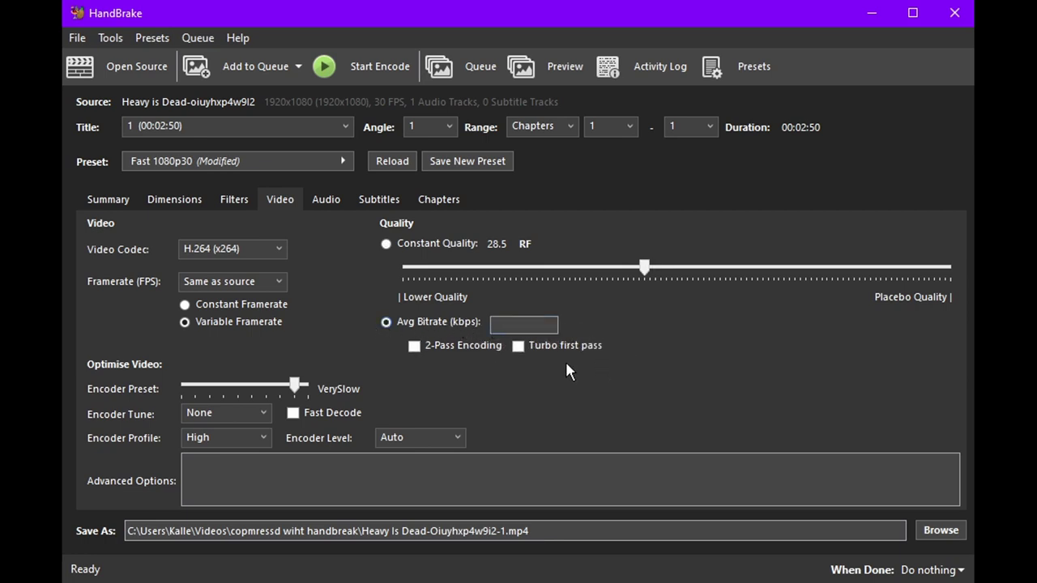
left_click(415, 346)
left_click(517, 348)
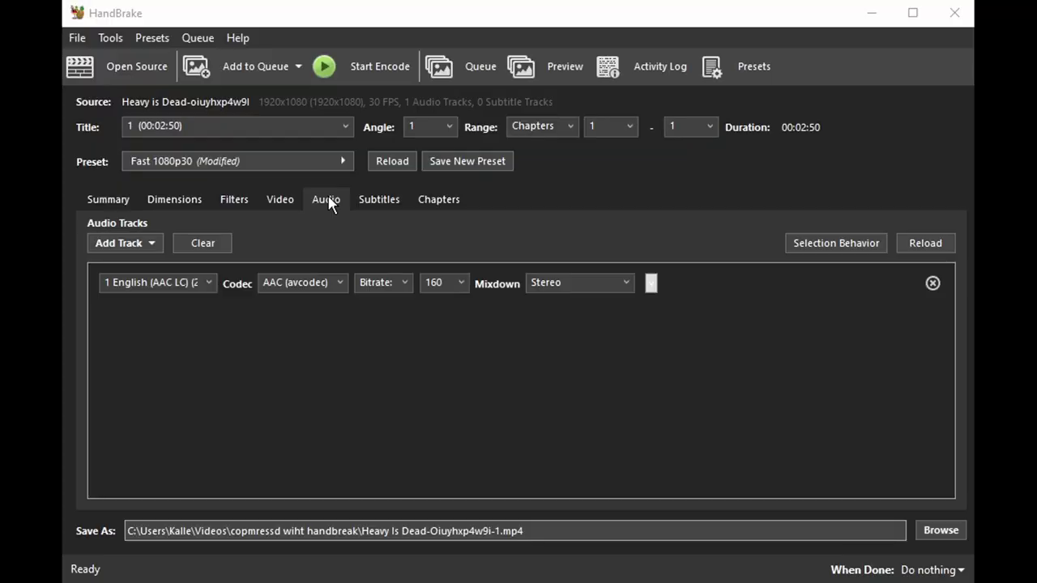
- Lower the audio bitrate through 96 and 64 to 32 with a Mono mixdown
left_click(329, 204)
left_click(300, 288)
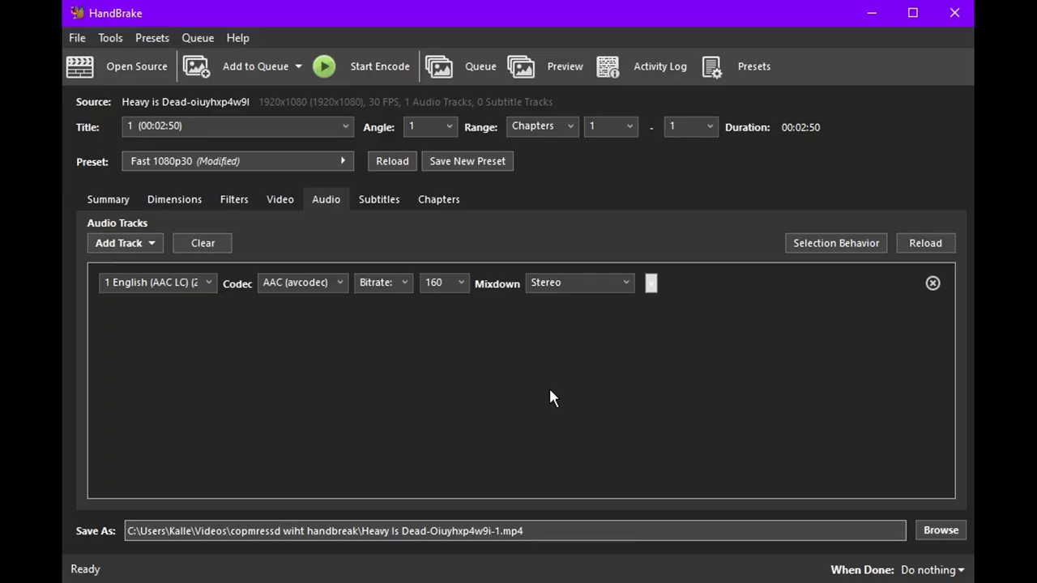
left_click(444, 282)
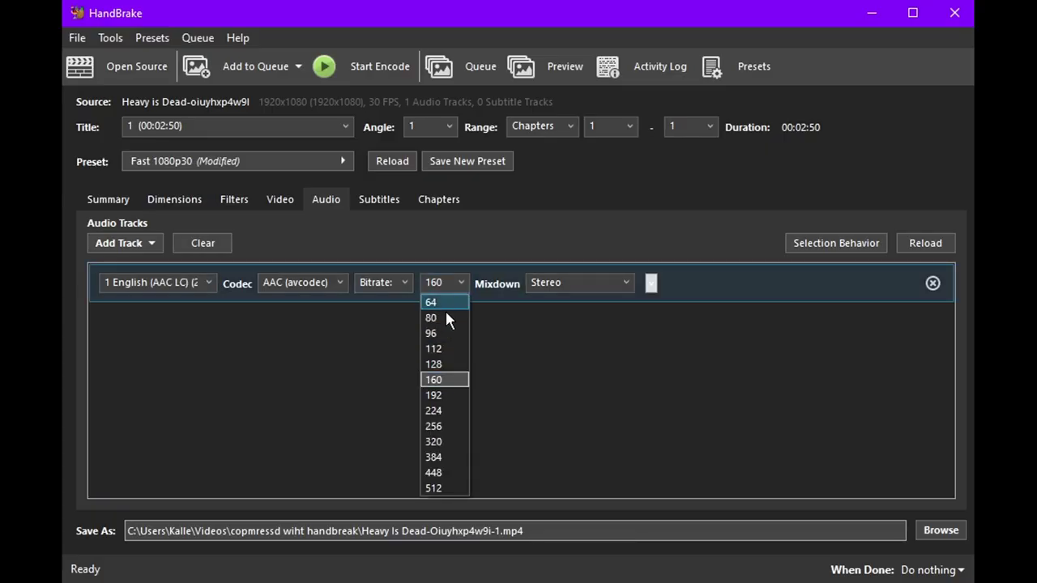
left_click(441, 333)
left_click(453, 291)
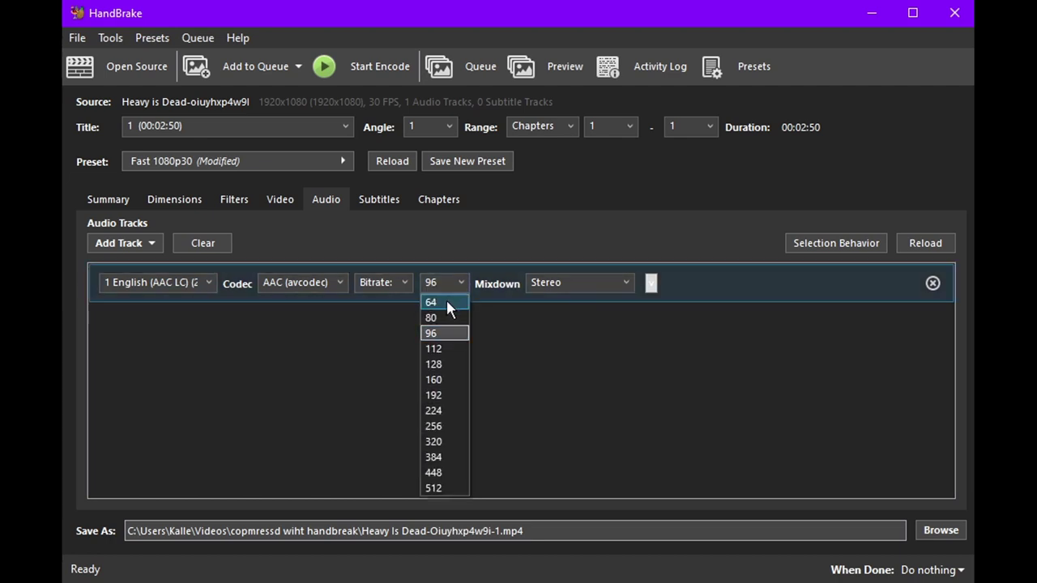
left_click(446, 303)
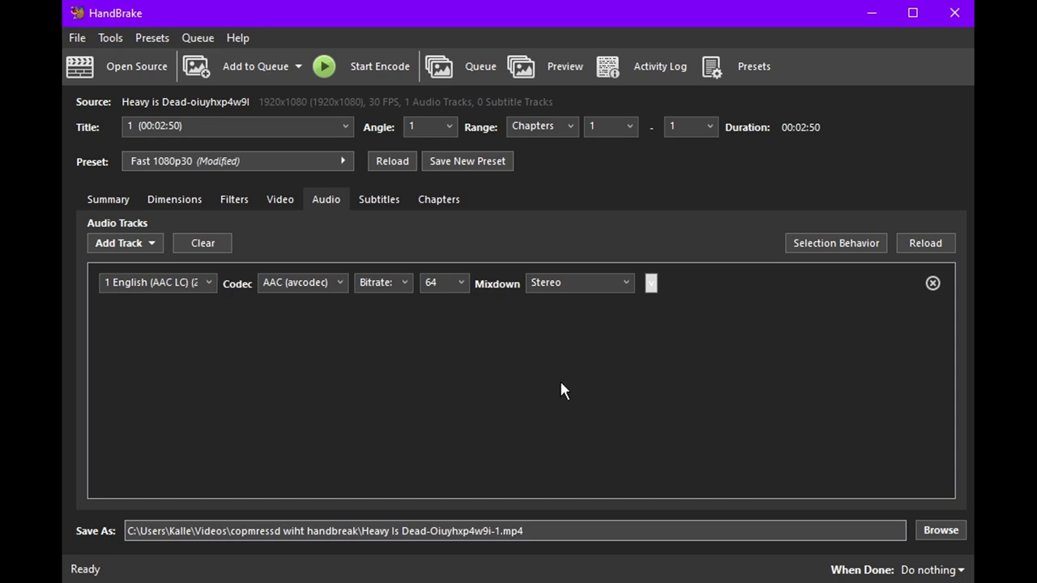
left_click(570, 282)
left_click(552, 300)
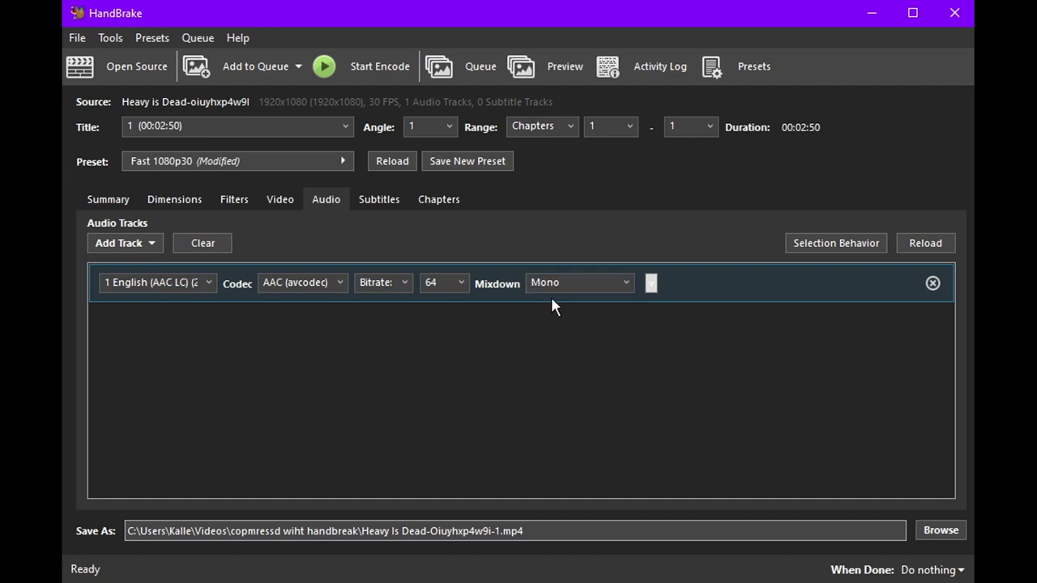
left_click(468, 283)
left_click(441, 302)
left_click(298, 284)
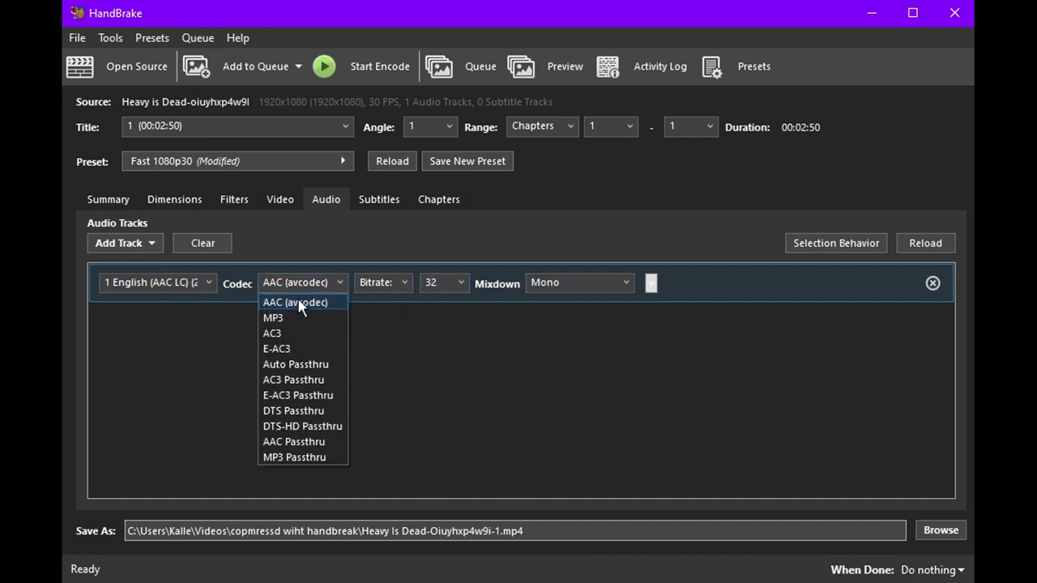
- Try Auto Passthru as the audio codec, then open the source audio track list
left_click(291, 363)
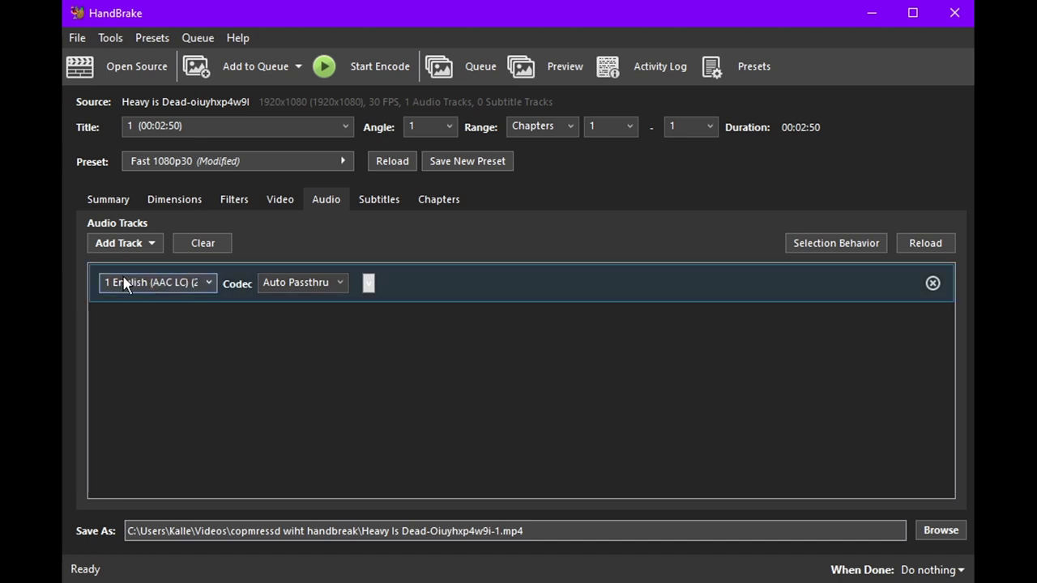
left_click(179, 283)
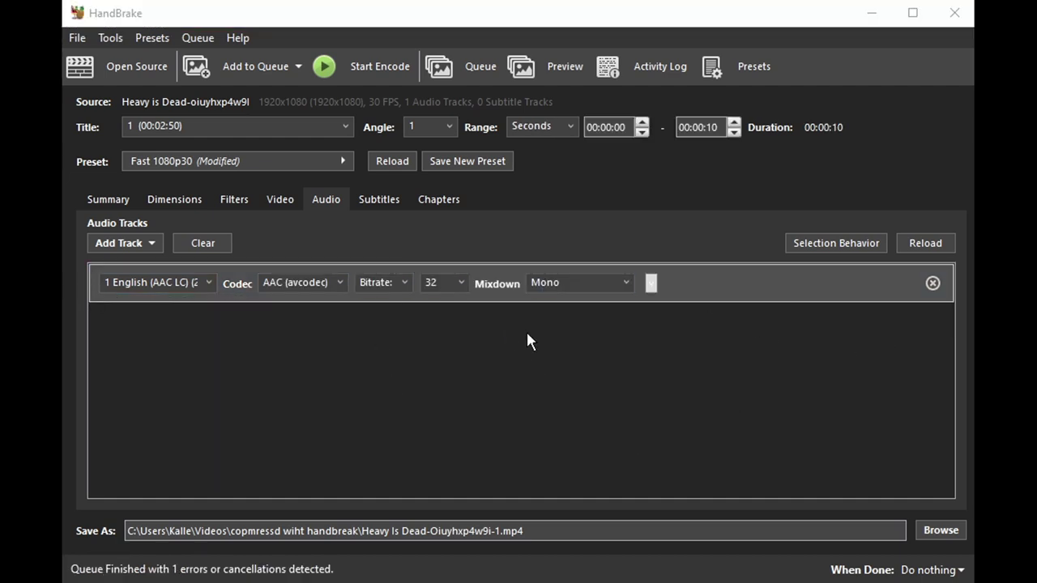
- Start the test encode
left_click(359, 67)
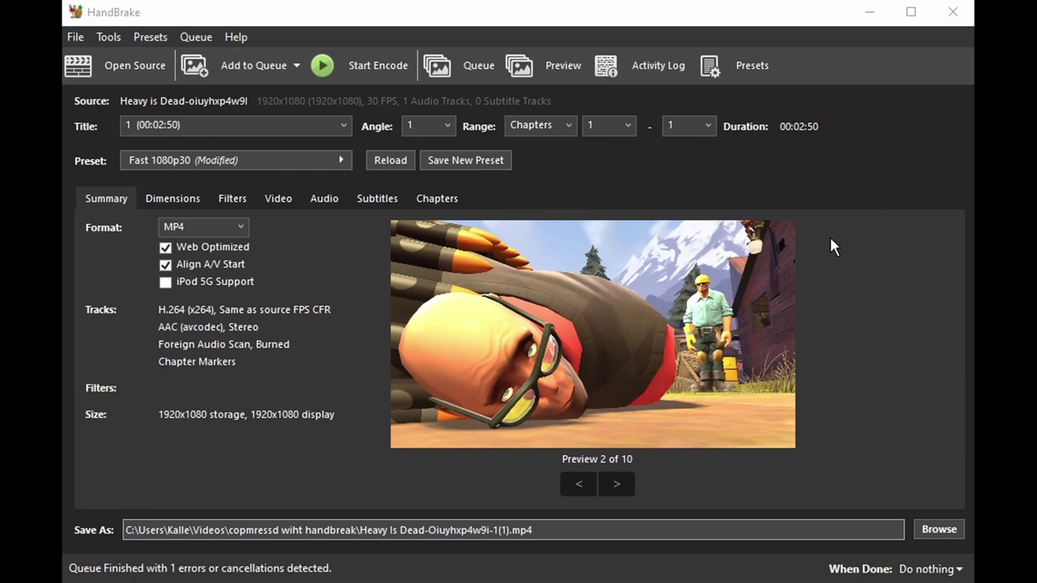
- Use average bitrate video with 2-pass encoding and a 64 audio bitrate
left_click(276, 201)
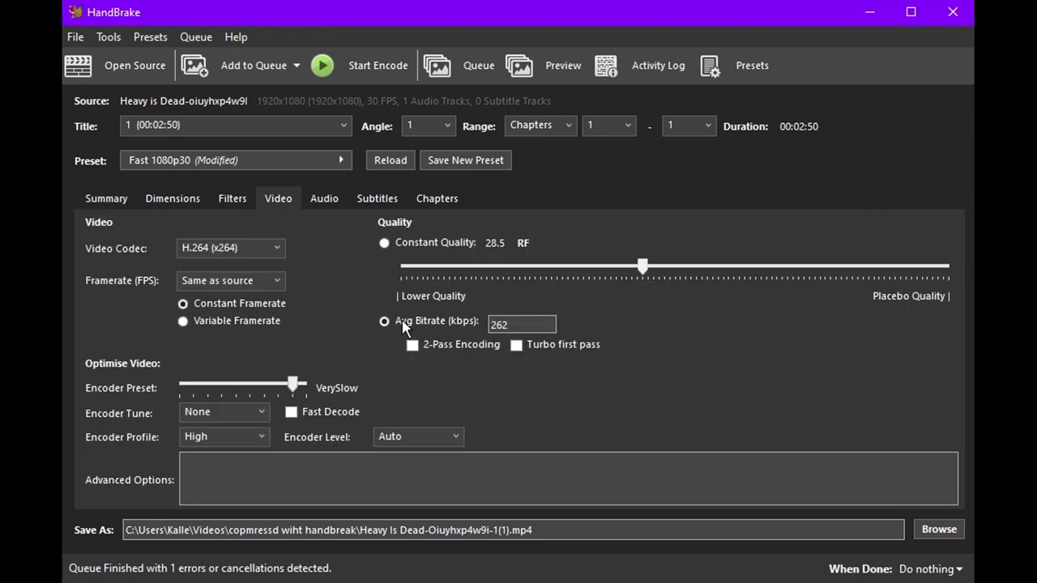
left_click(384, 321)
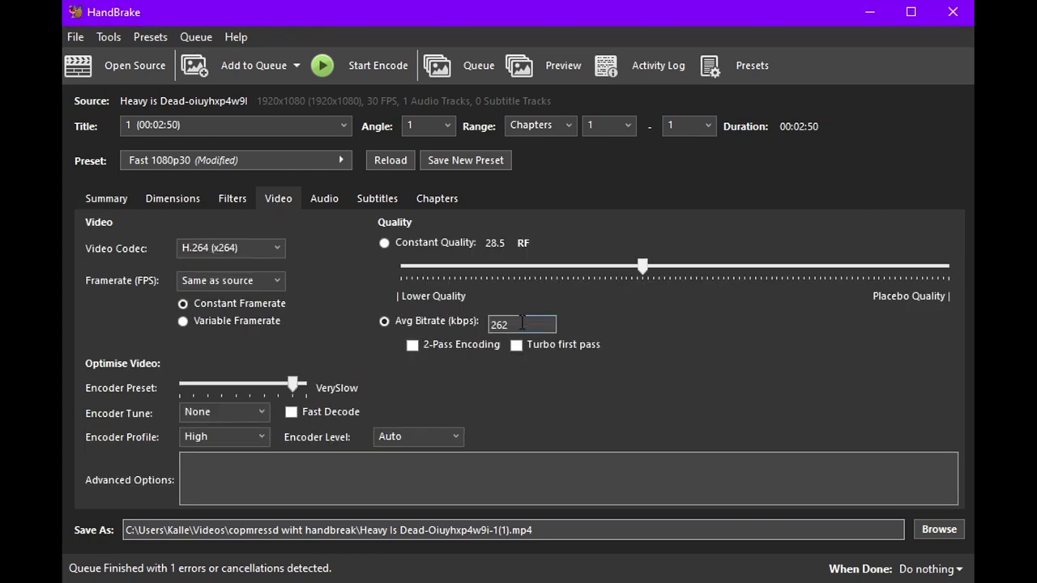
left_click(465, 351)
left_click(330, 203)
left_click(434, 283)
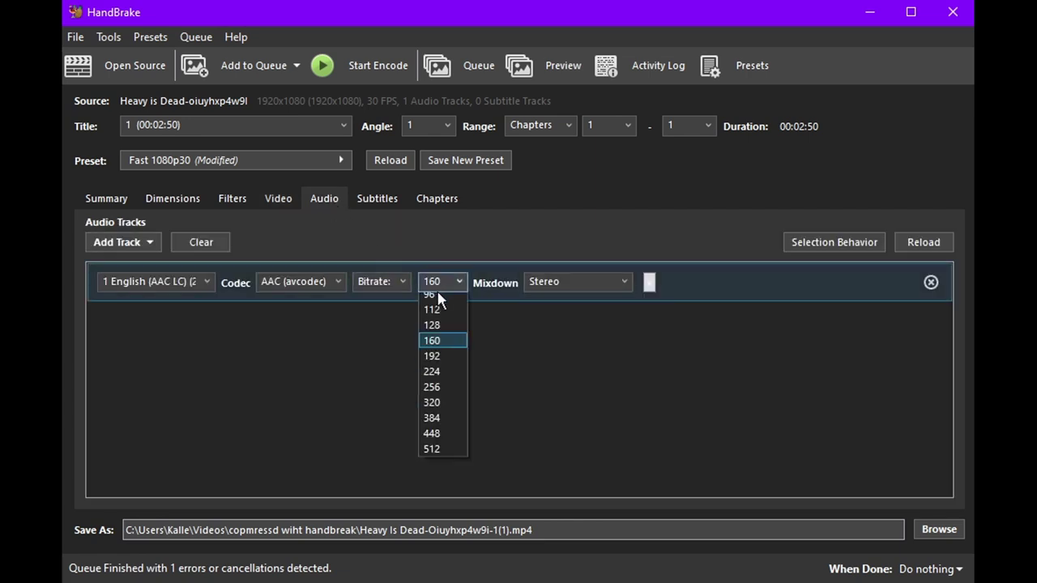
scroll(438, 299, "up", 2)
left_click(441, 301)
- Resize the picture to 854x480
left_click(176, 202)
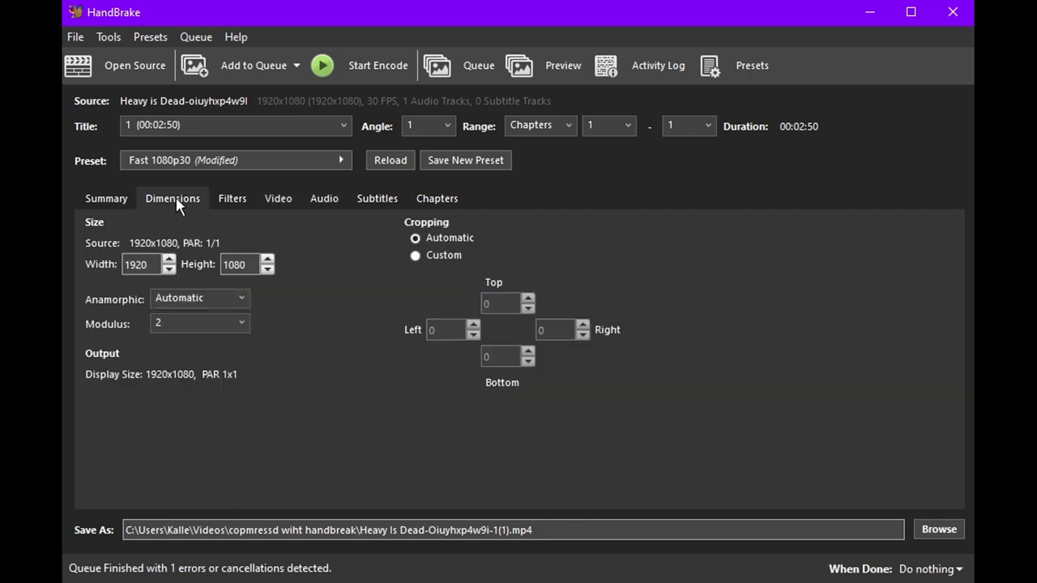
left_click_drag(253, 265, 193, 273)
type("480")
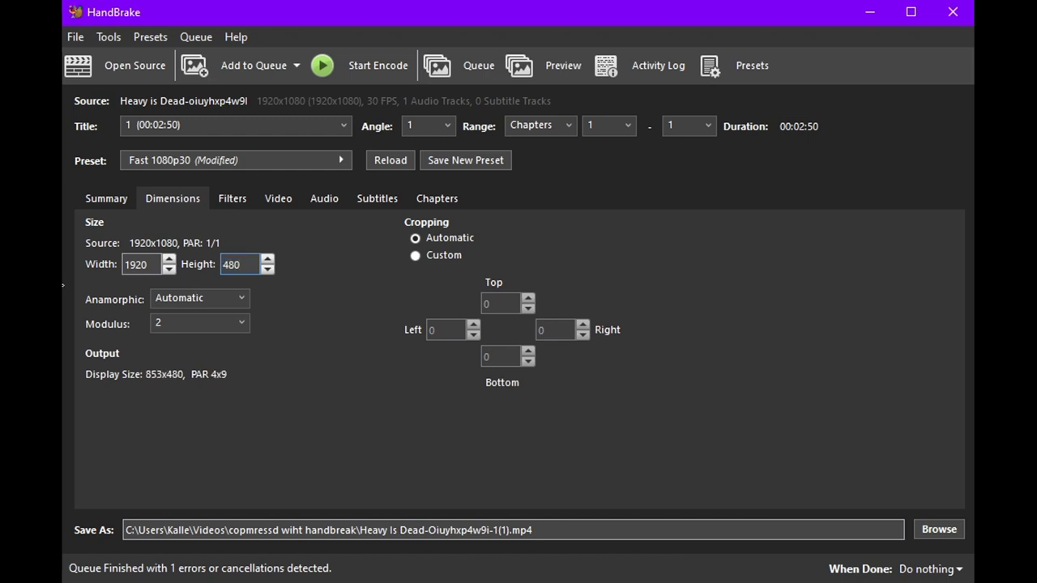
left_click_drag(146, 266, 70, 272)
type("8")
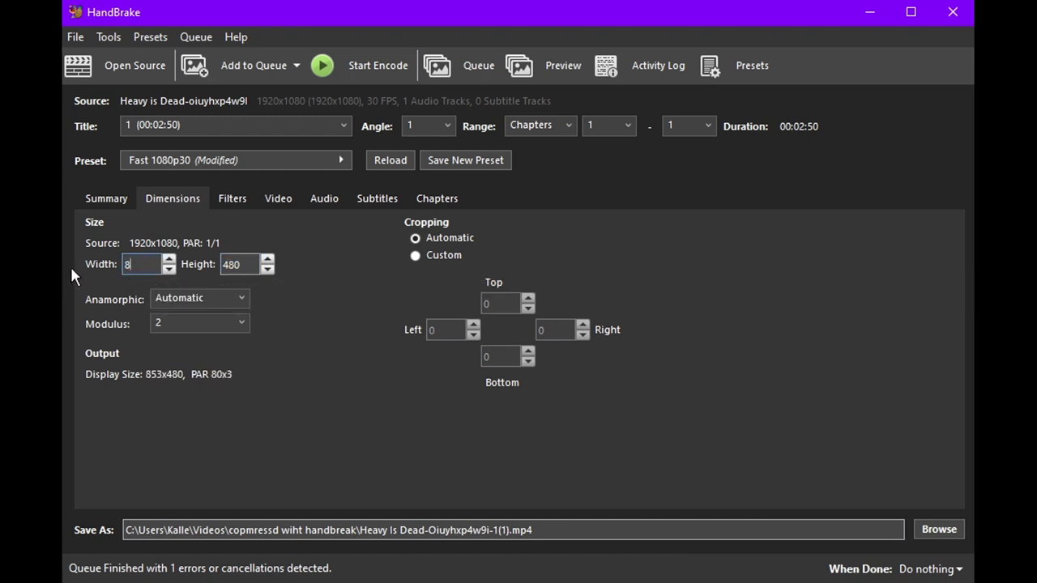
type("53")
key("BackSpace")
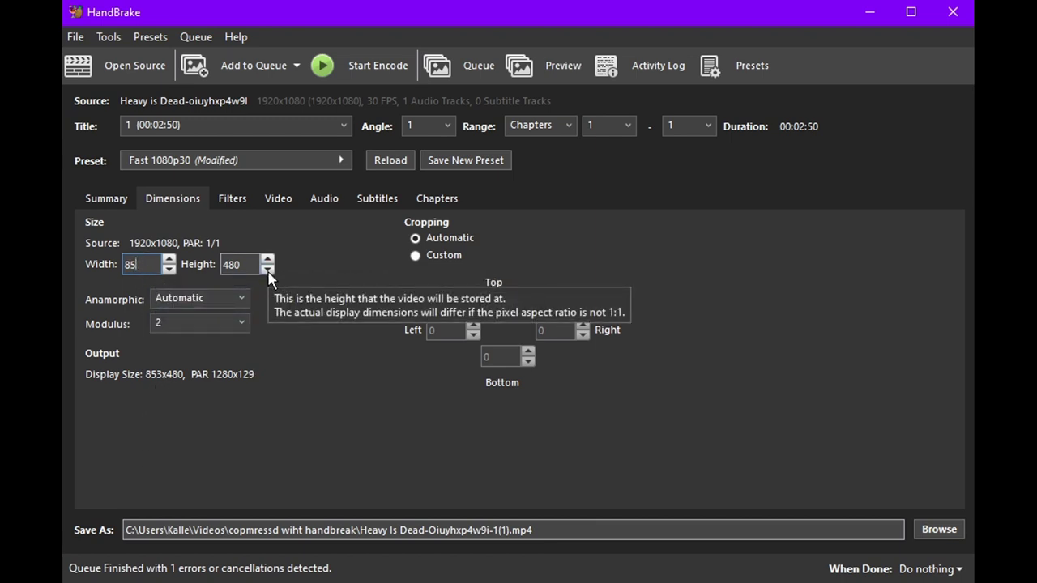
type("4")
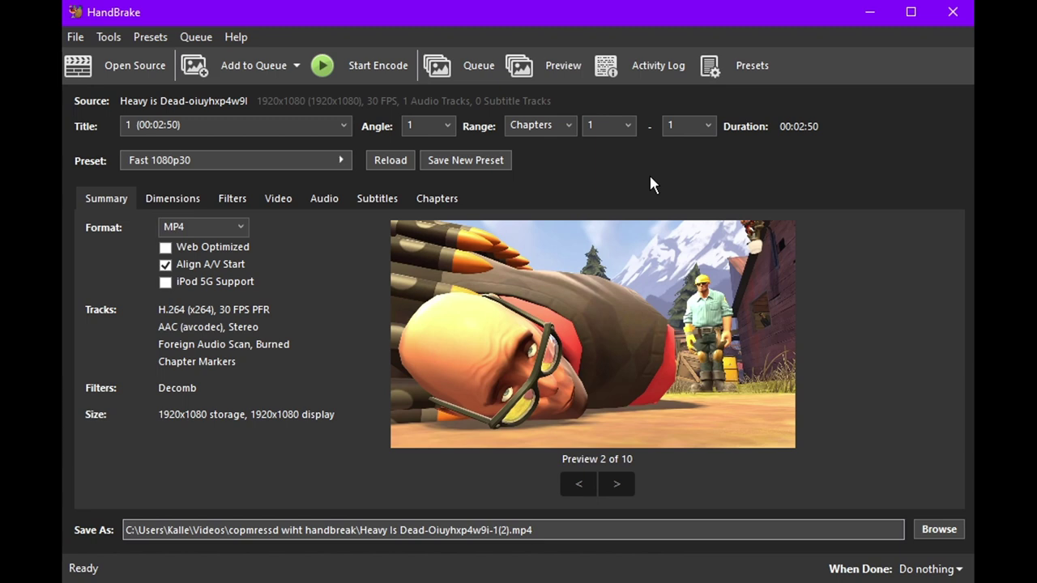
- Toggle Web Optimized, then set encoder preset VerySlow and profile High
left_click(203, 246)
left_click(277, 198)
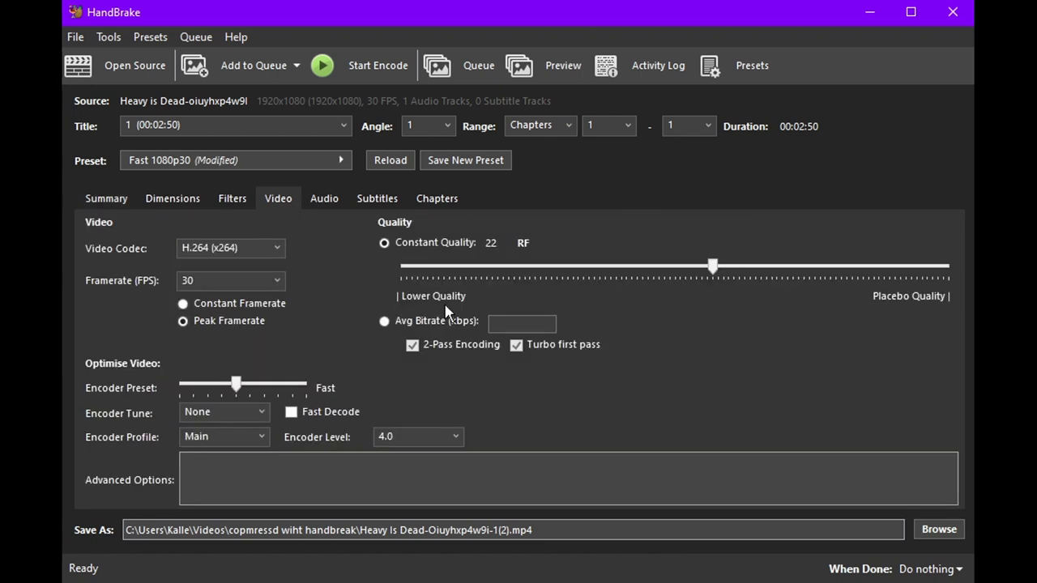
left_click_drag(236, 384, 292, 386)
left_click(231, 437)
left_click(218, 470)
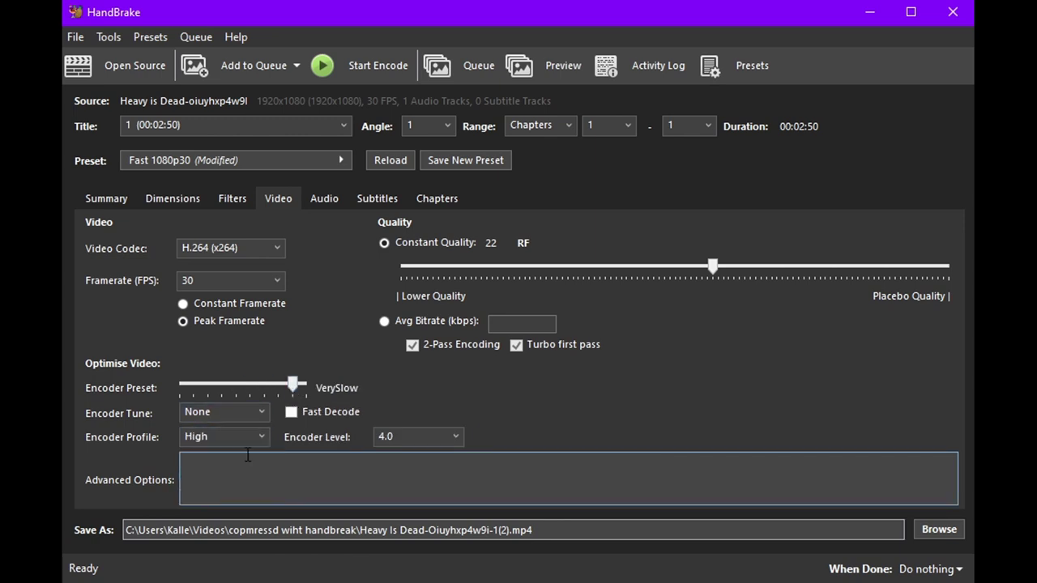
- Encode at an 874 kbps average bitrate and bring up the presets list
left_click(402, 321)
left_click(532, 321)
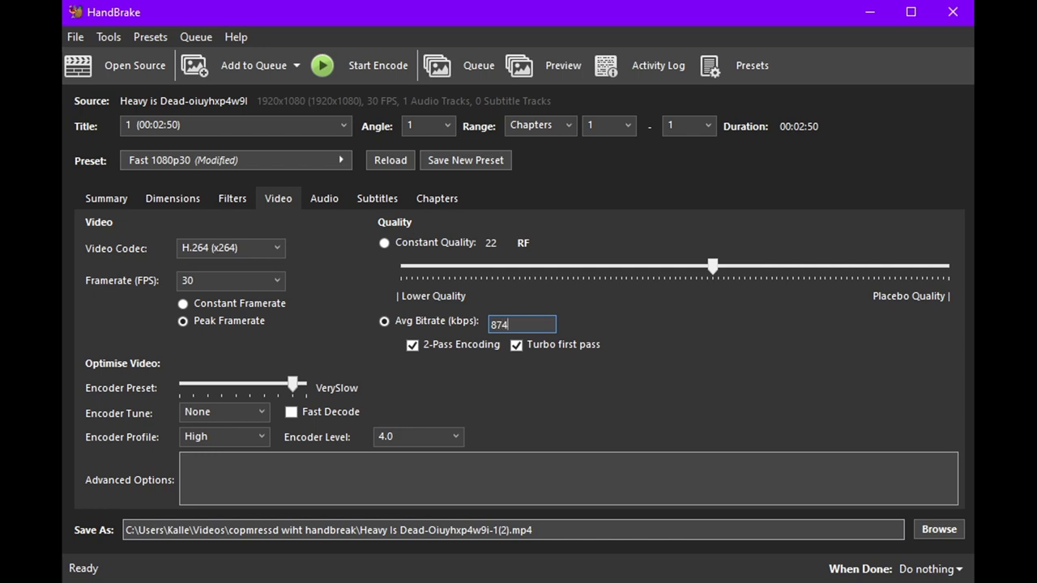
type("874")
left_click(740, 62)
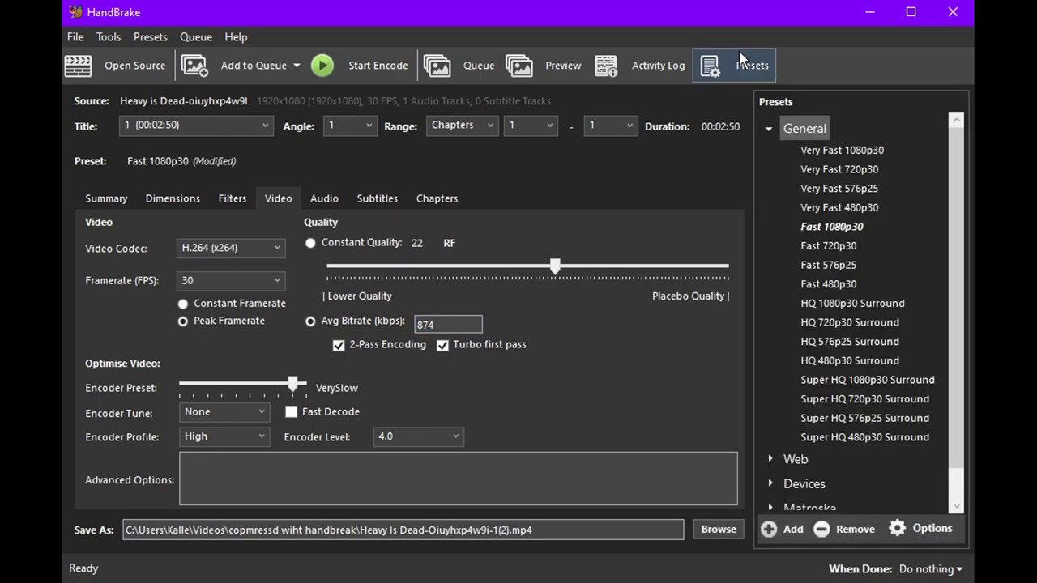
- Start a new preset named '1 minute' in a new Custom Presets category
left_click(790, 530)
type("1")
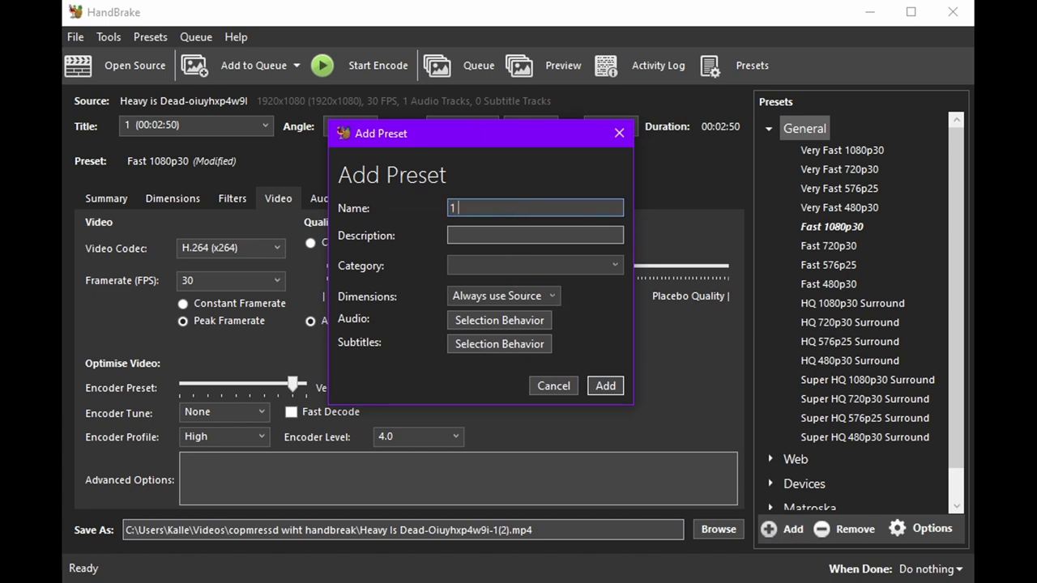
type(" minute")
left_click(477, 261)
left_click(473, 285)
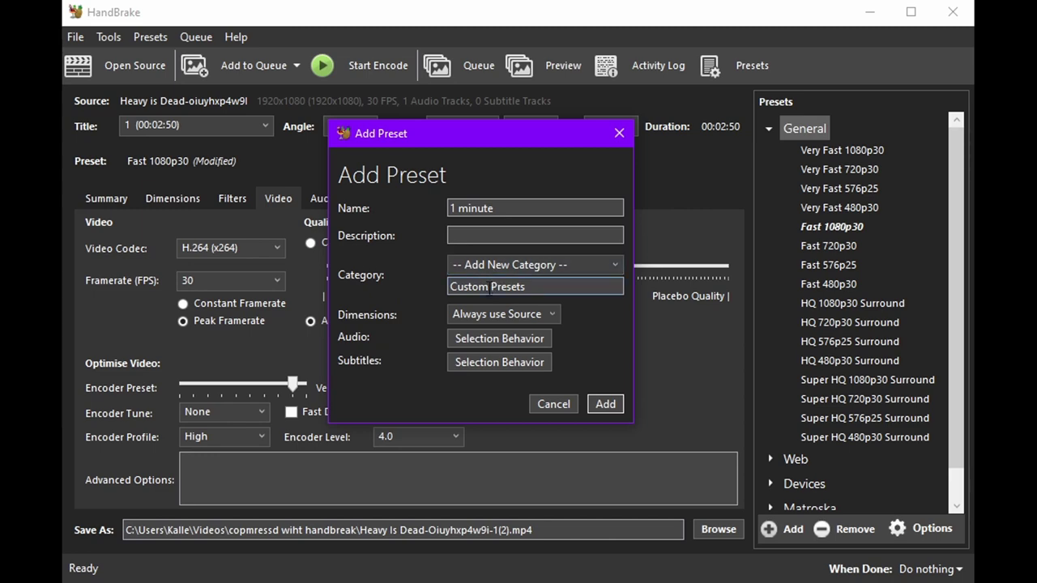
- Give the preset custom dimensions of 1280×720
left_click(494, 314)
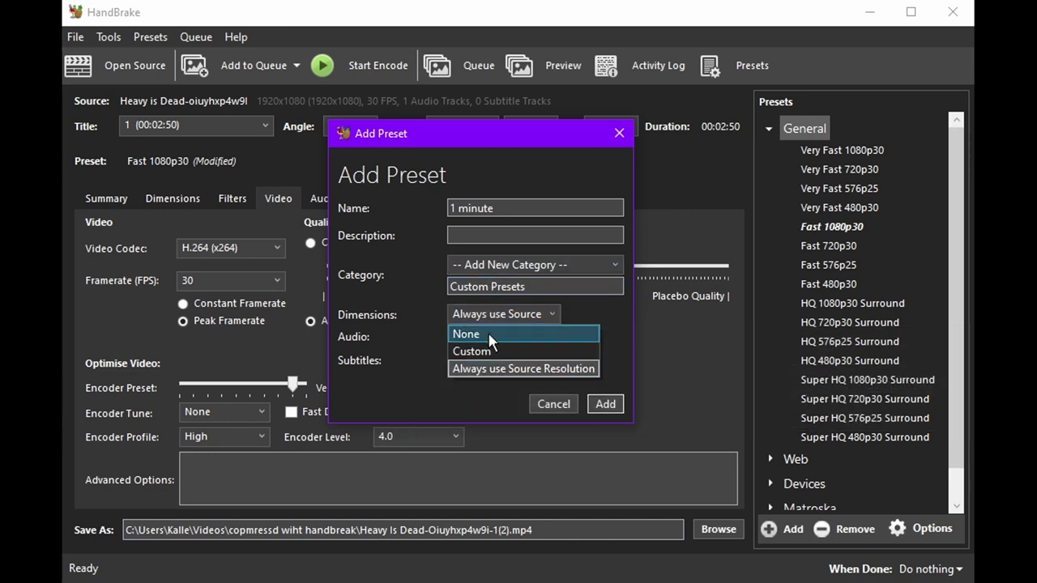
left_click(476, 350)
left_click(539, 345)
type("720")
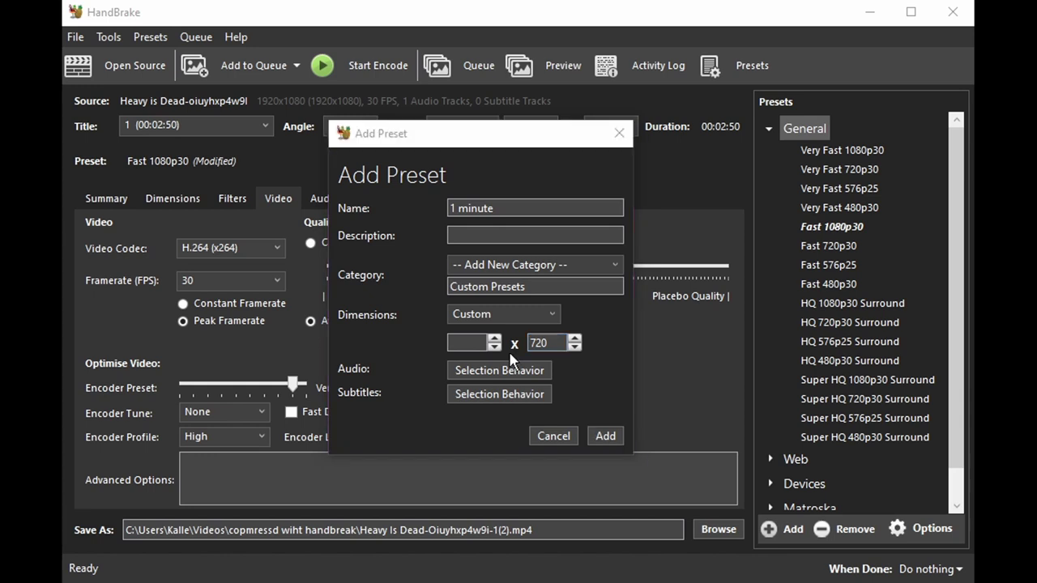
left_click(552, 343)
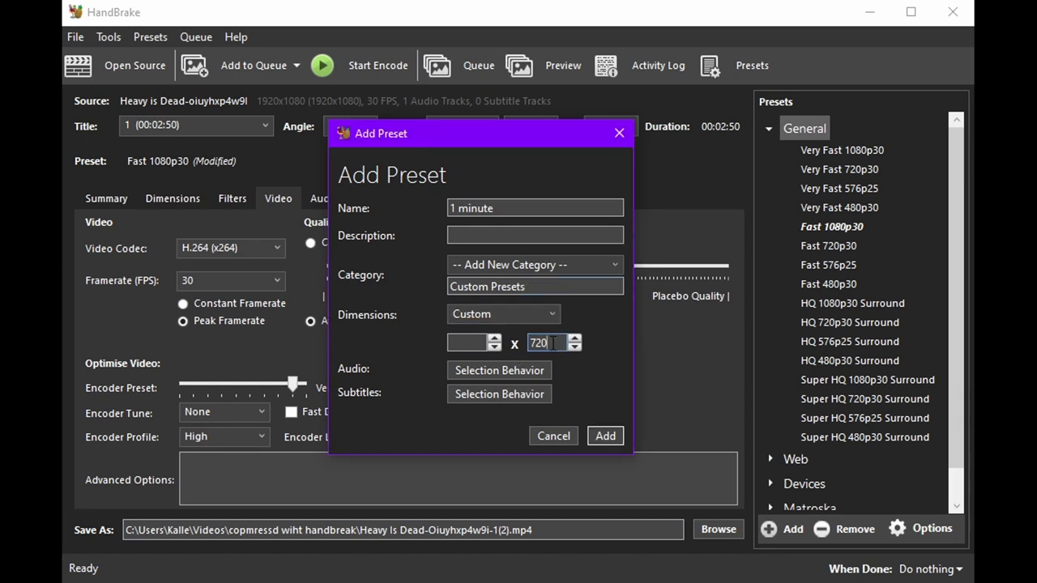
left_click(466, 342)
type("128")
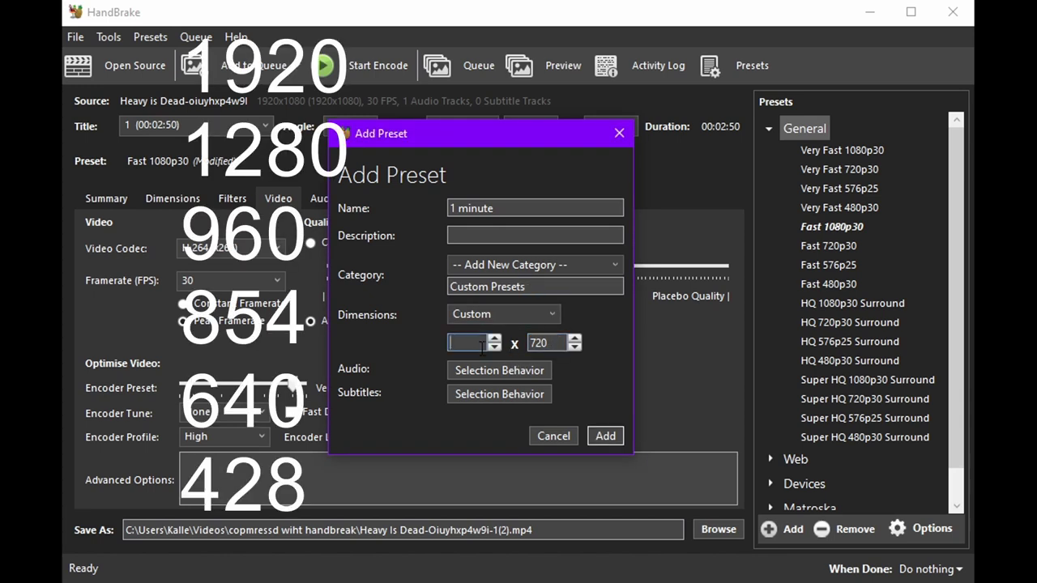
type("0")
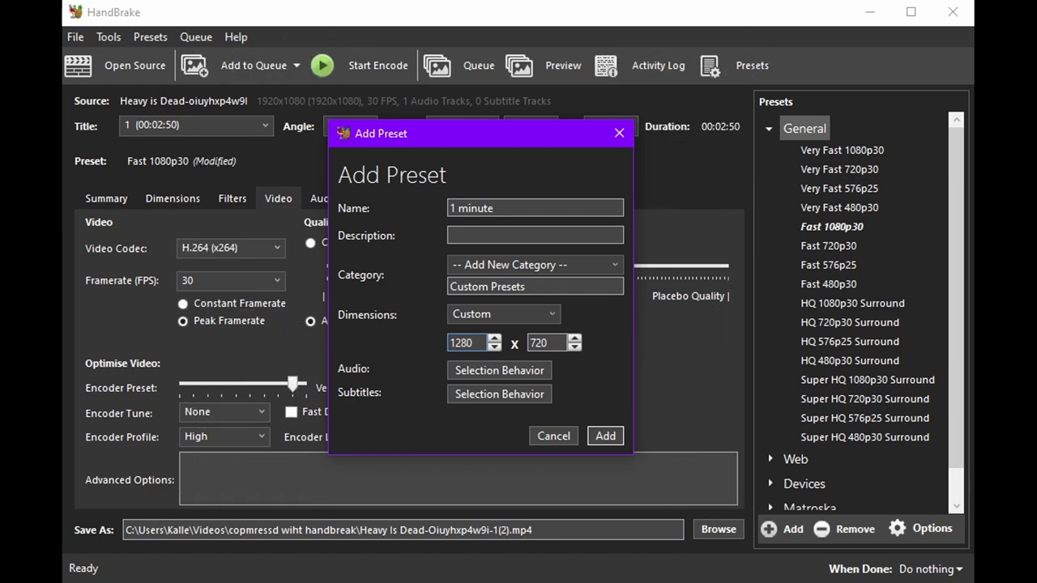
- Set the preset's default audio bitrate to 96 kbps and save the '1 minute' preset
left_click(498, 370)
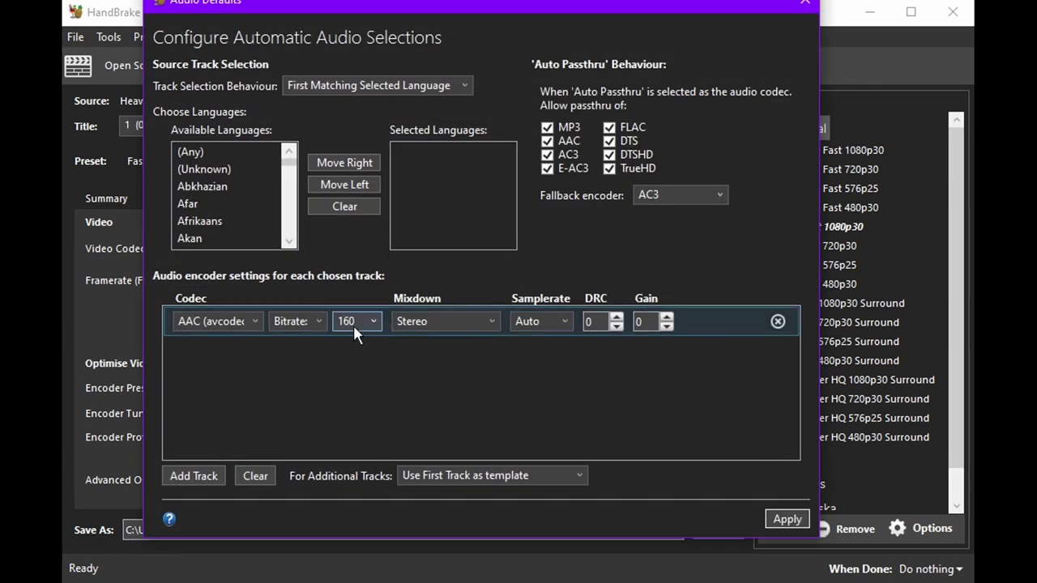
left_click(353, 325)
left_click(348, 375)
left_click(787, 518)
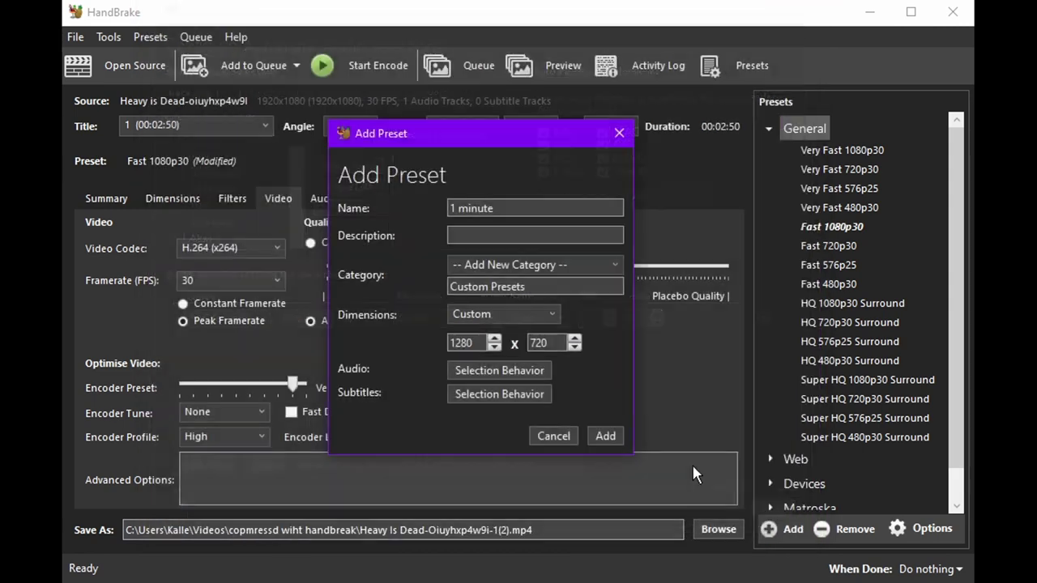
left_click(604, 435)
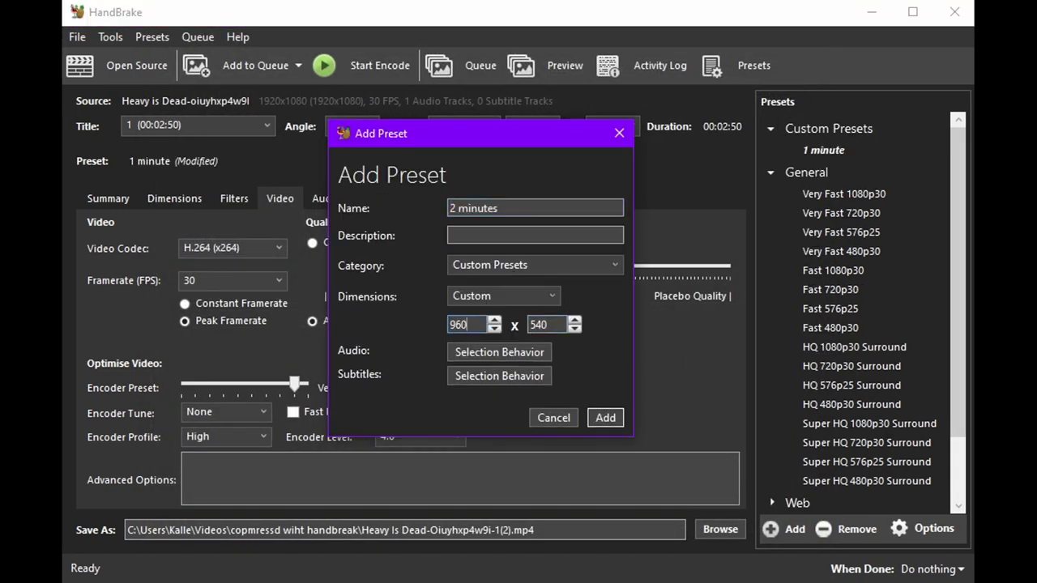